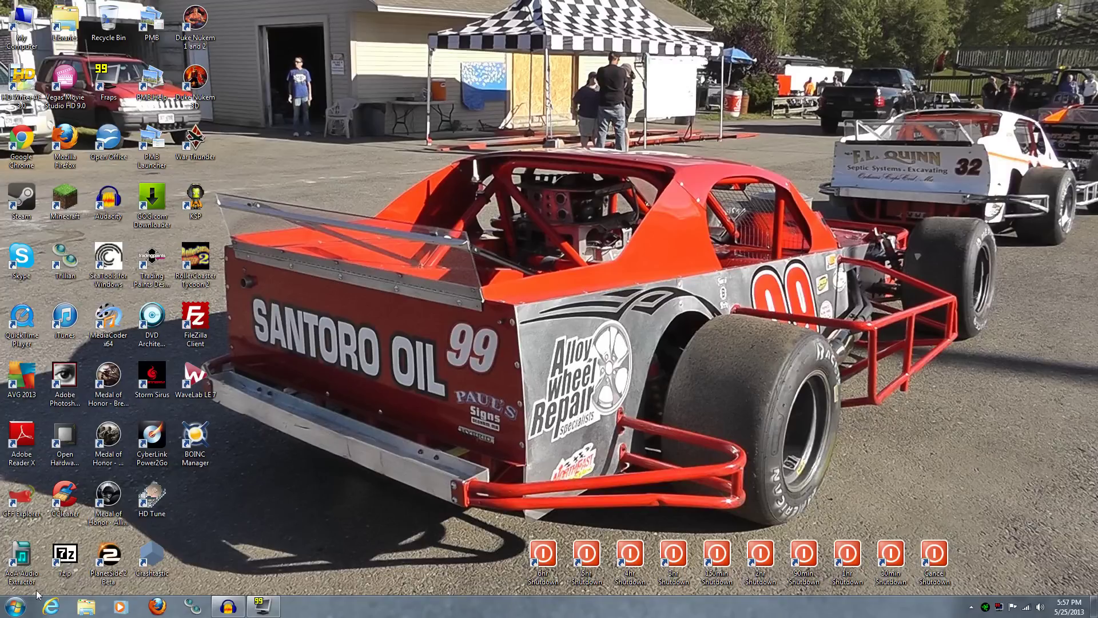
# Step: Search the Start menu for 'paint' and launch Microsoft Paint
pyautogui.click(17, 606)
pyautogui.write('ms paint')
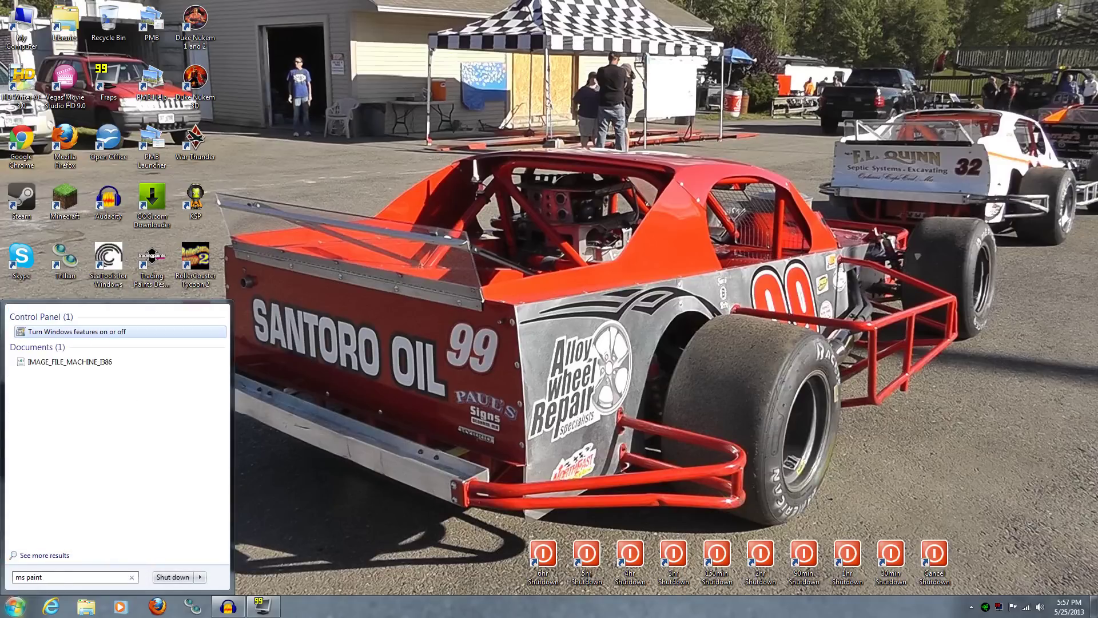
pyautogui.press('Home')
pyautogui.press('Delete')
pyautogui.press('Delete')
pyautogui.press('Delete')
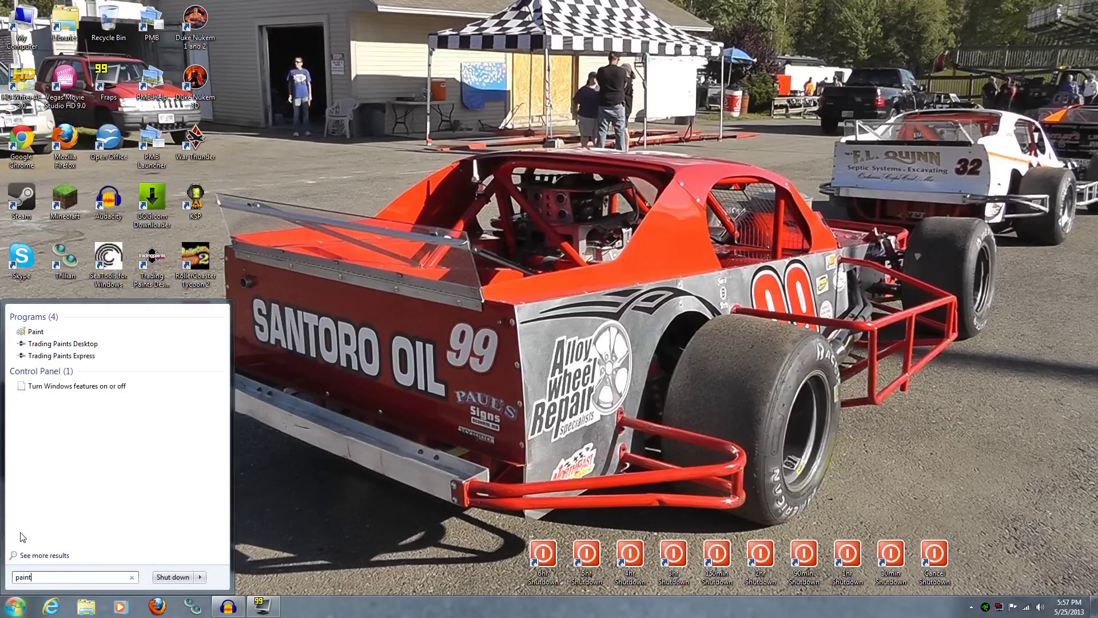
pyautogui.click(169, 333)
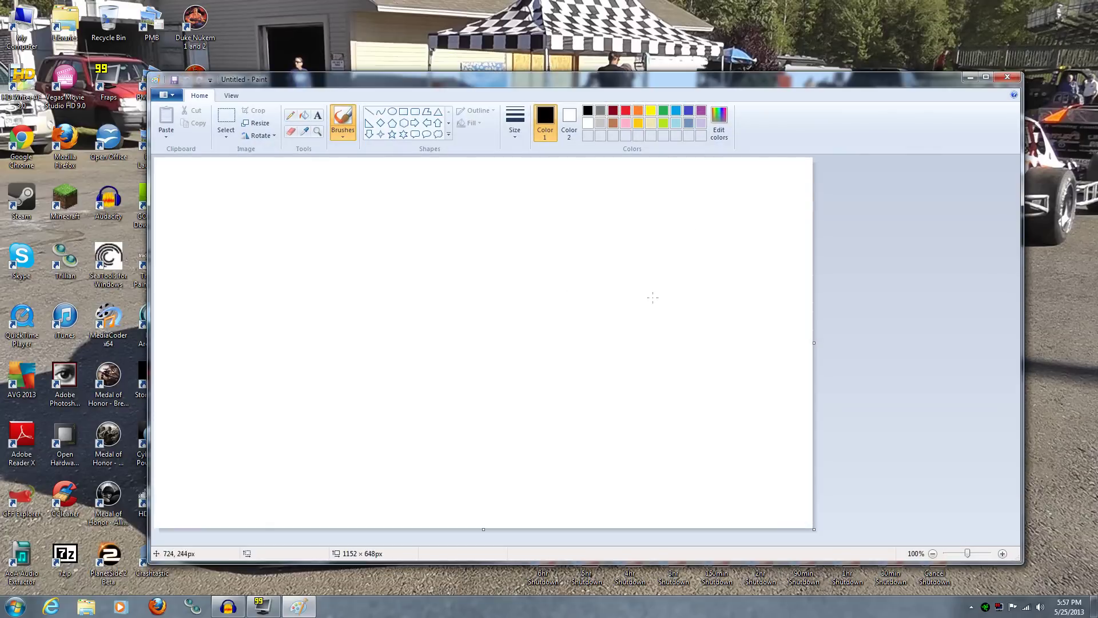
# Step: Resize the canvas to 256 × 160 pixels in Image Properties
pyautogui.click(163, 95)
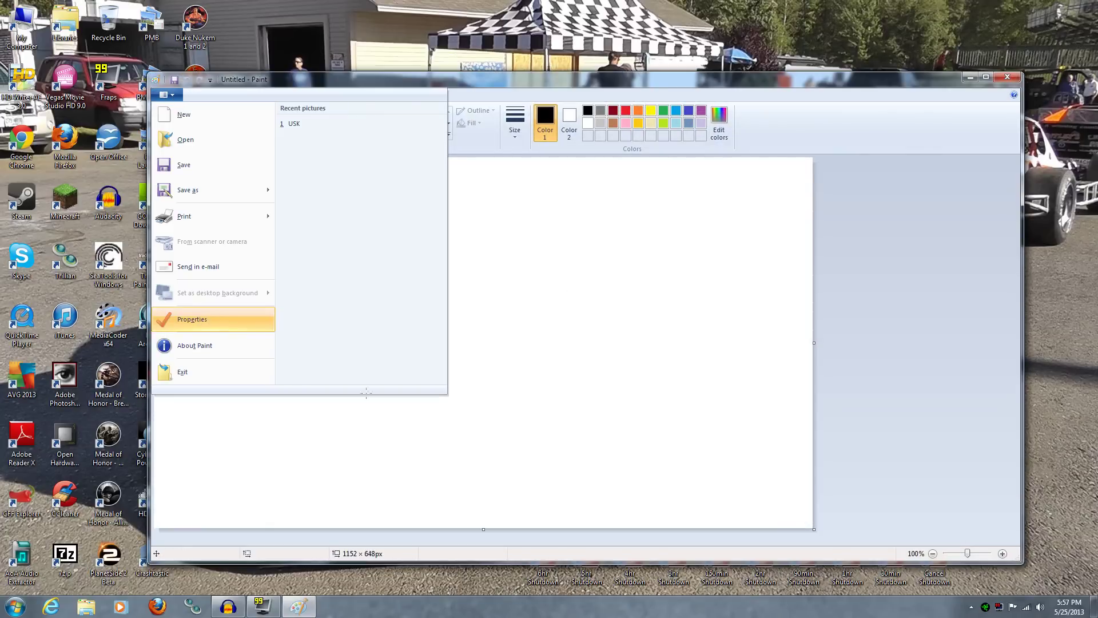
pyautogui.click(183, 319)
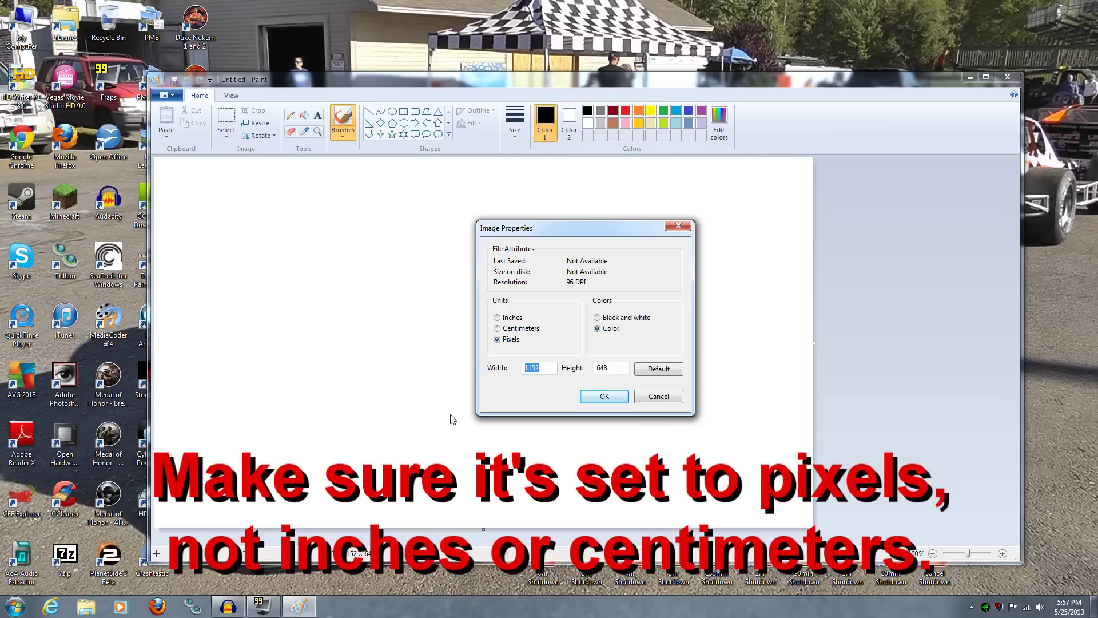
pyautogui.write('256')
pyautogui.press('Tab')
pyautogui.write('1')
pyautogui.click(615, 401)
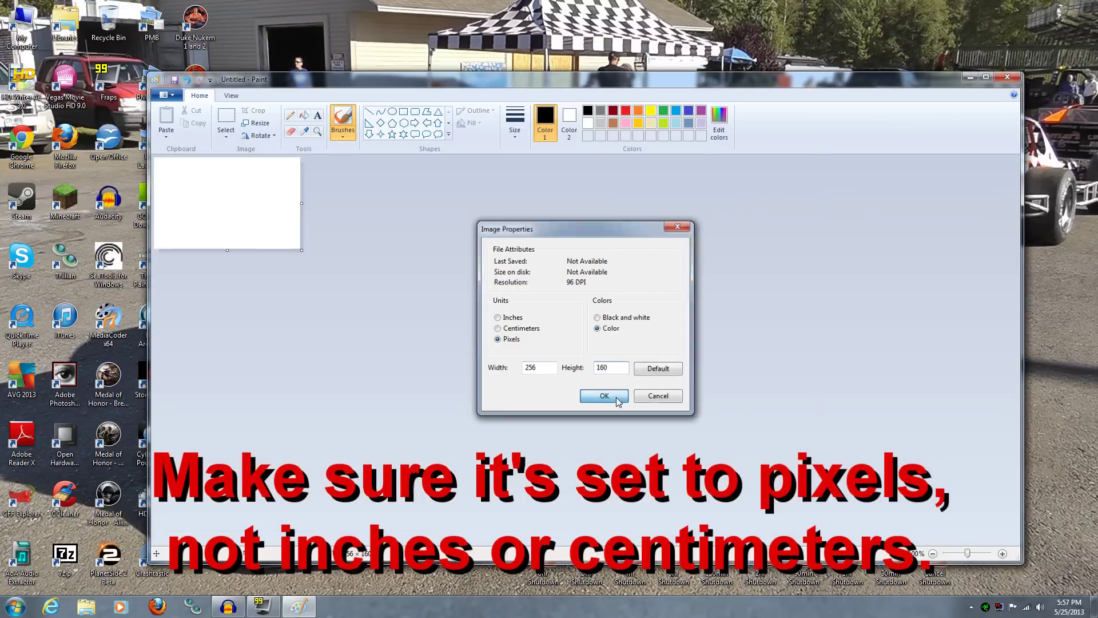
pyautogui.click(167, 95)
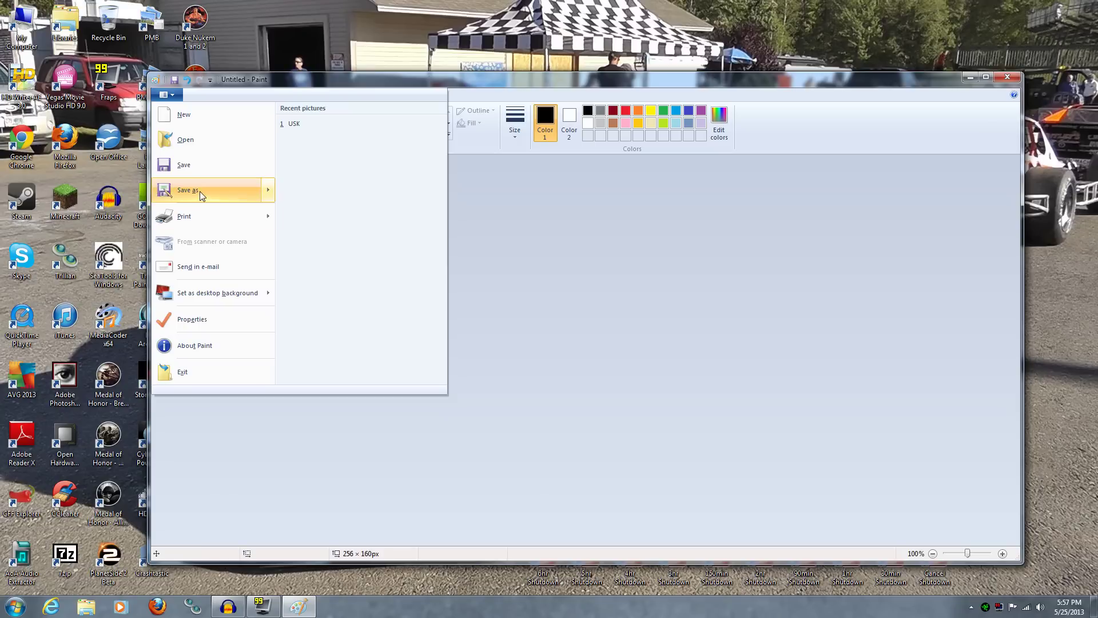
# Step: Cancel the Save As dialog, then close Paint, choosing Don't Save
pyautogui.click(195, 190)
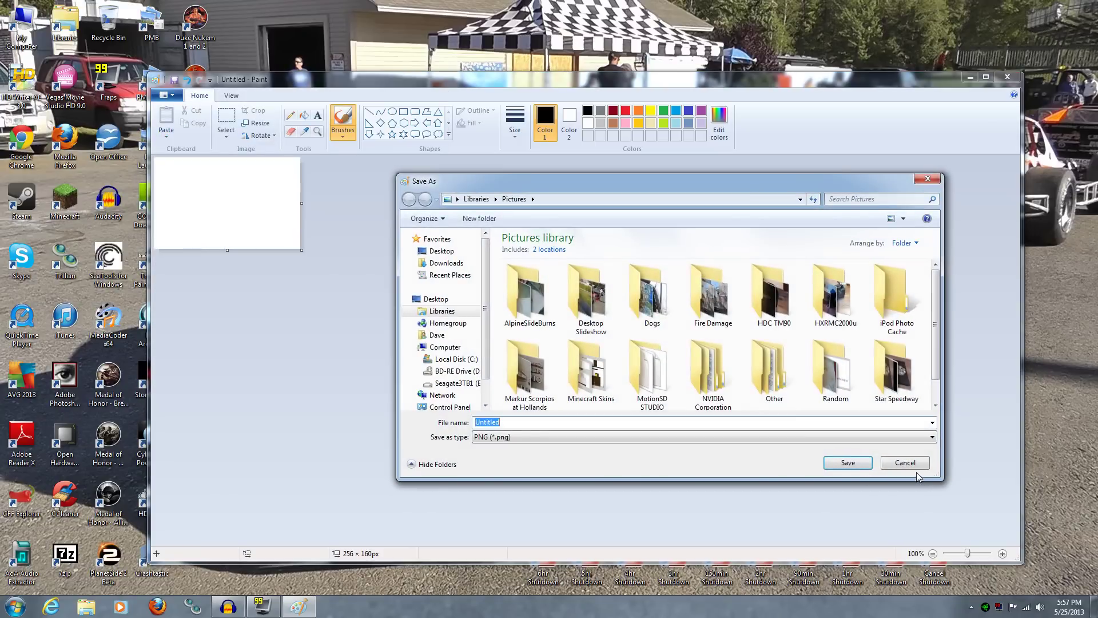
pyautogui.click(918, 463)
pyautogui.click(167, 95)
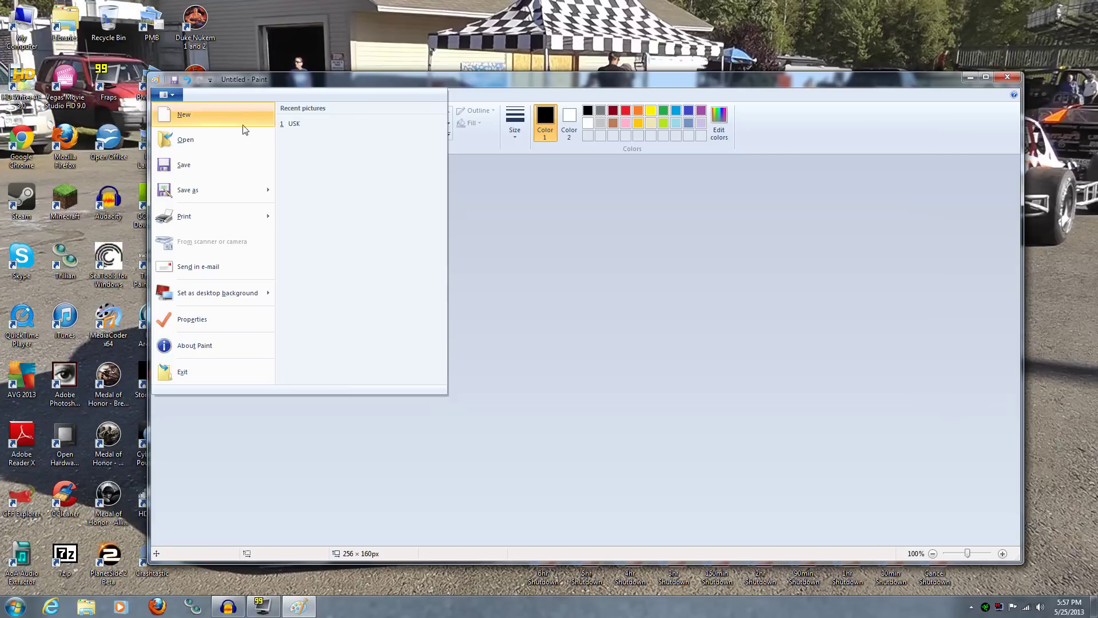
pyautogui.moveTo(223, 191)
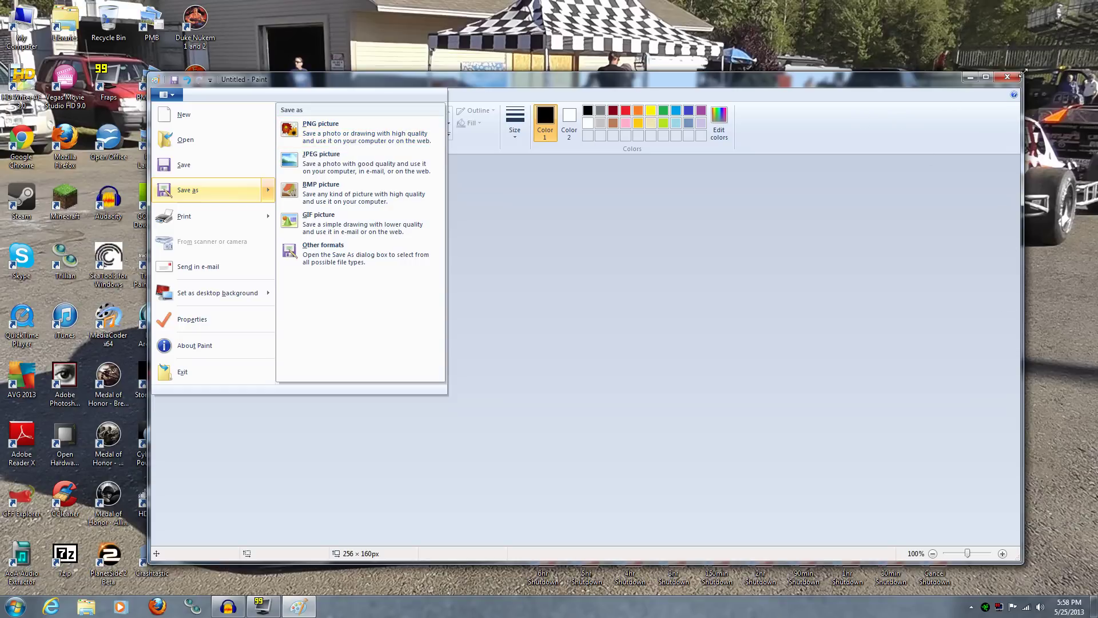
pyautogui.click(1001, 79)
pyautogui.click(610, 326)
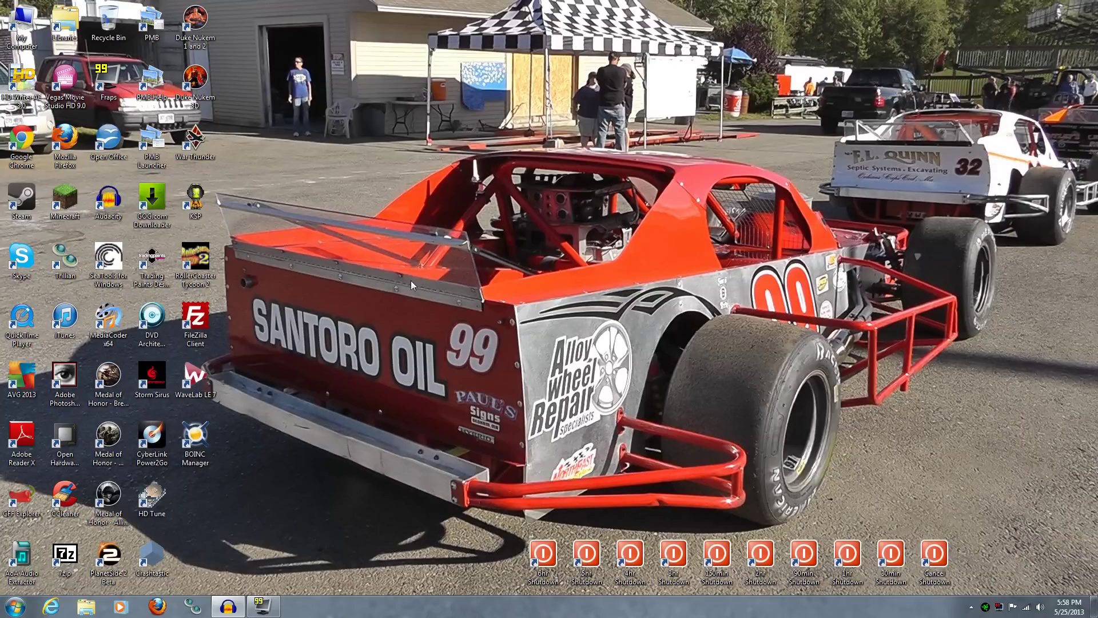
# Step: Launch Photoshop and create a transparent 256 × 160 pixel document
pyautogui.doubleClick(64, 377)
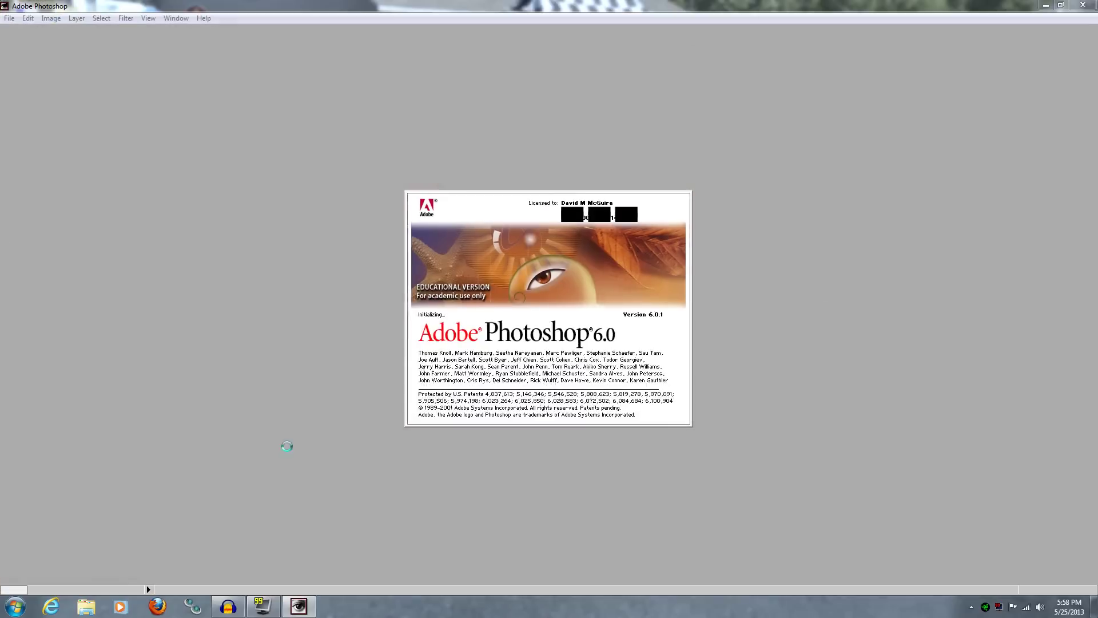
pyautogui.click(9, 18)
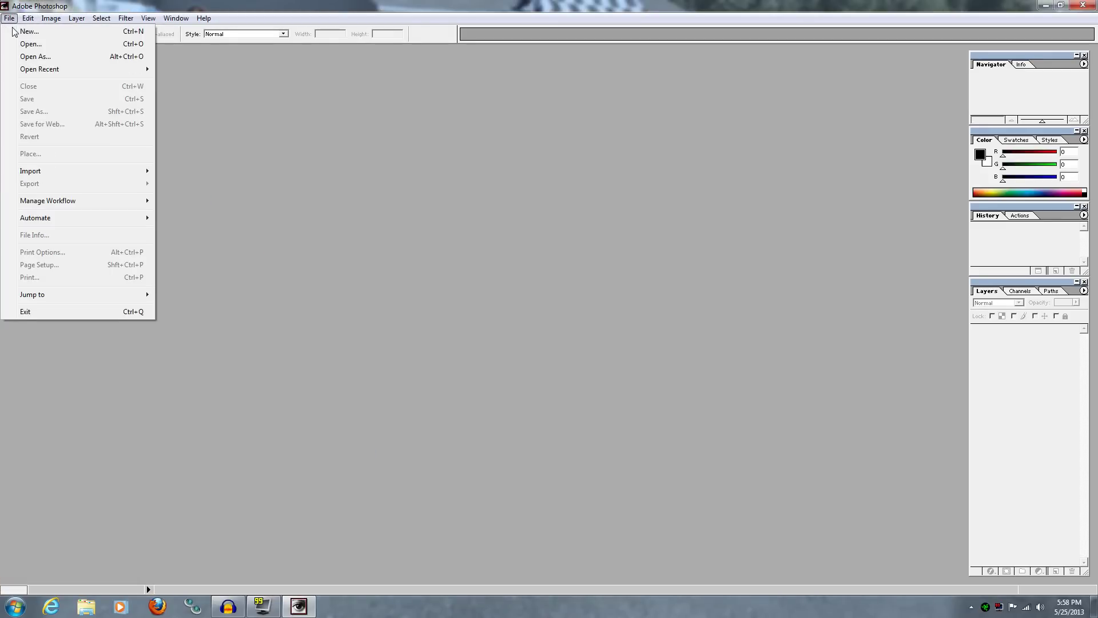
pyautogui.click(32, 34)
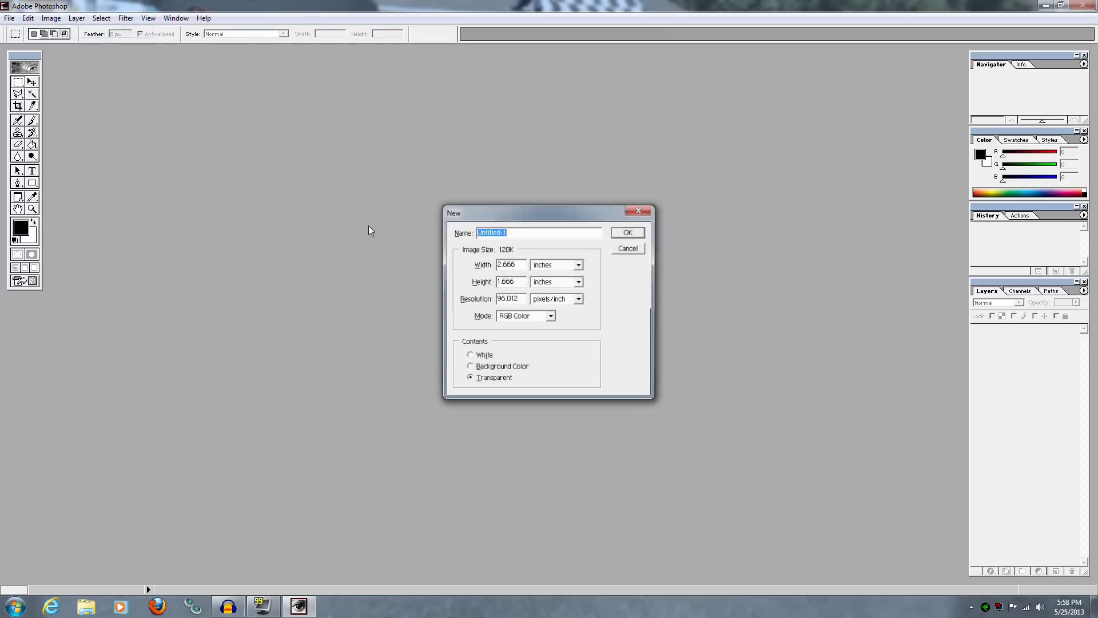
pyautogui.click(576, 266)
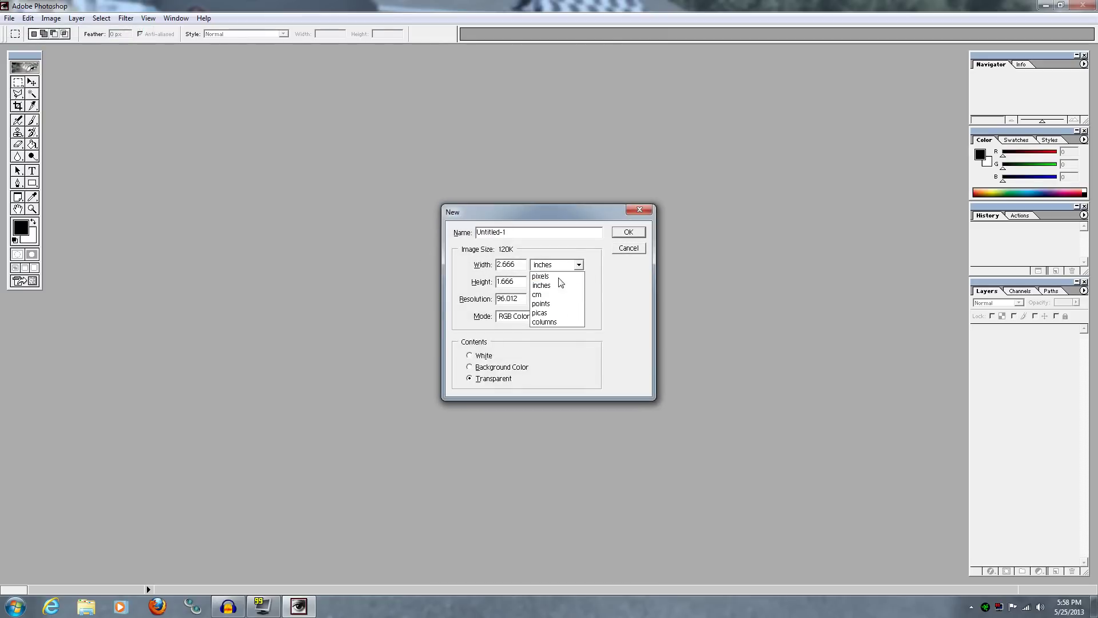
pyautogui.click(566, 276)
pyautogui.click(578, 282)
pyautogui.click(565, 293)
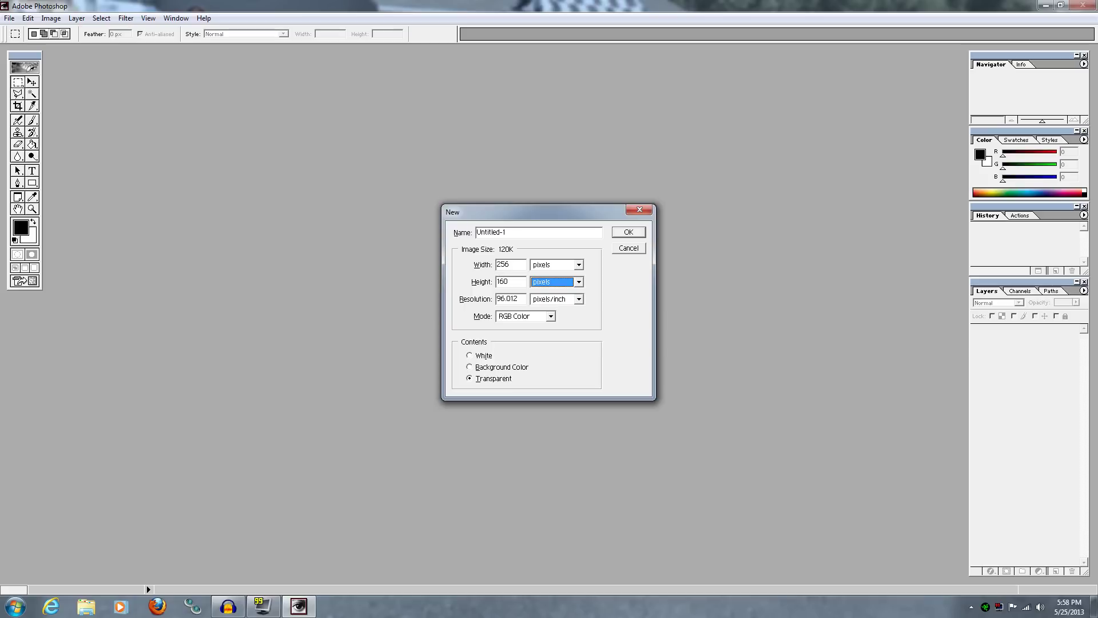
pyautogui.click(627, 236)
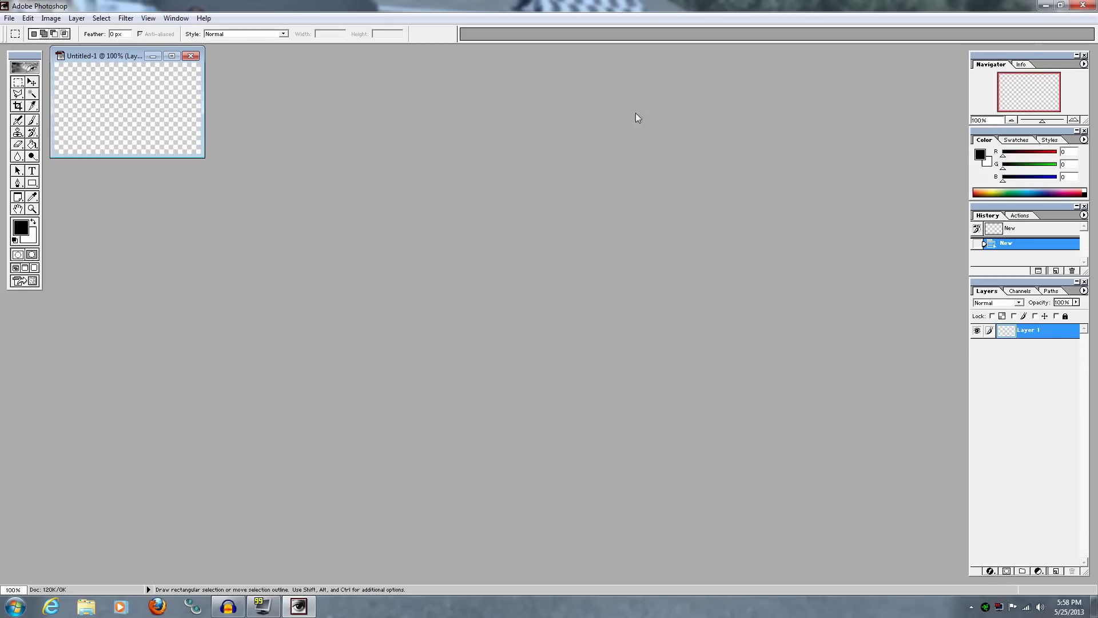
# Step: Enlarge the document window, zoom to 400%, then close the document
pyautogui.moveTo(203, 156); pyautogui.dragTo(526, 324)
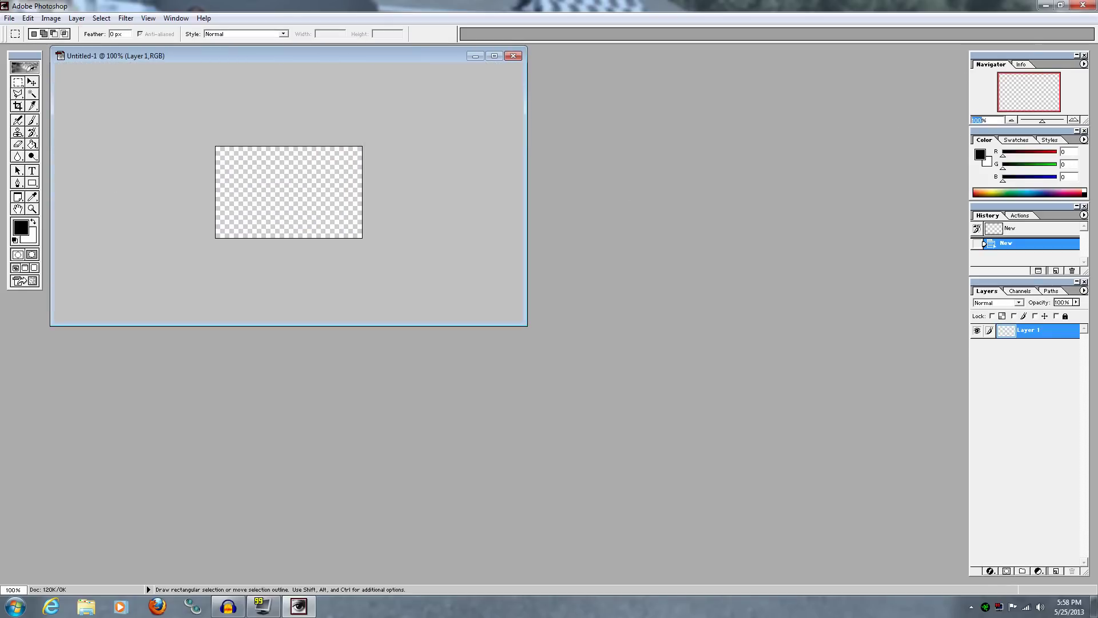
pyautogui.write('400')
pyautogui.press('Return')
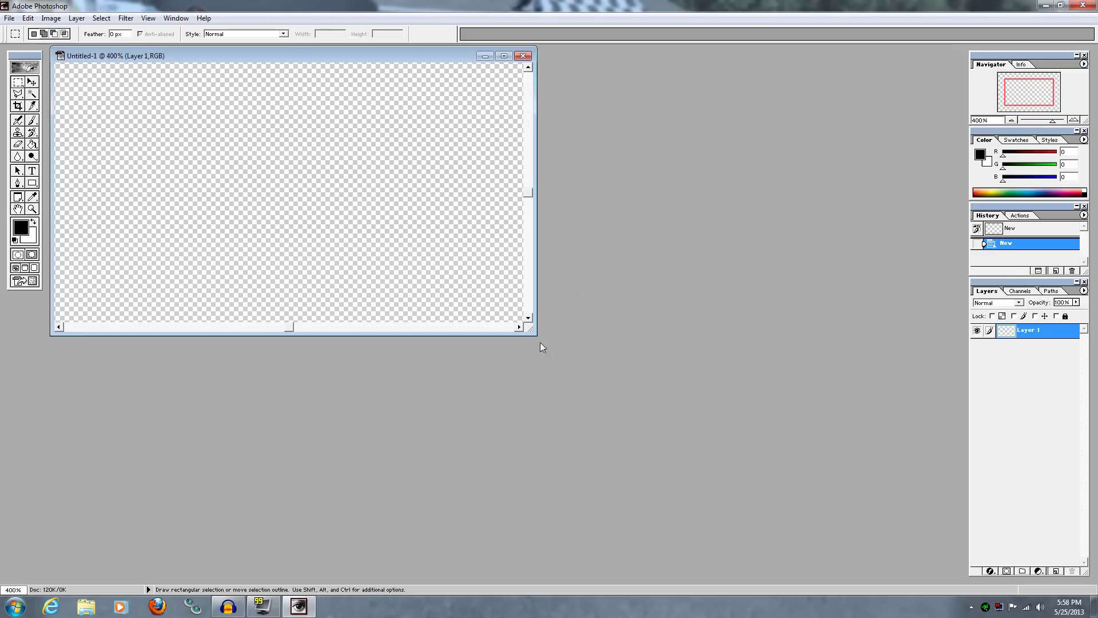
pyautogui.moveTo(529, 329); pyautogui.dragTo(713, 527)
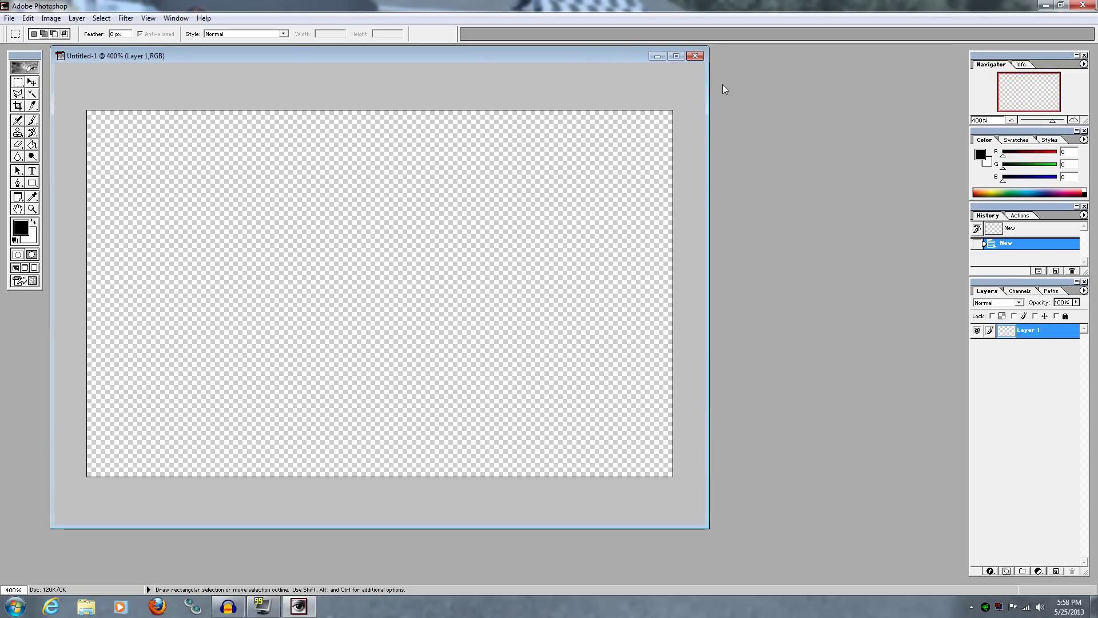
pyautogui.click(698, 55)
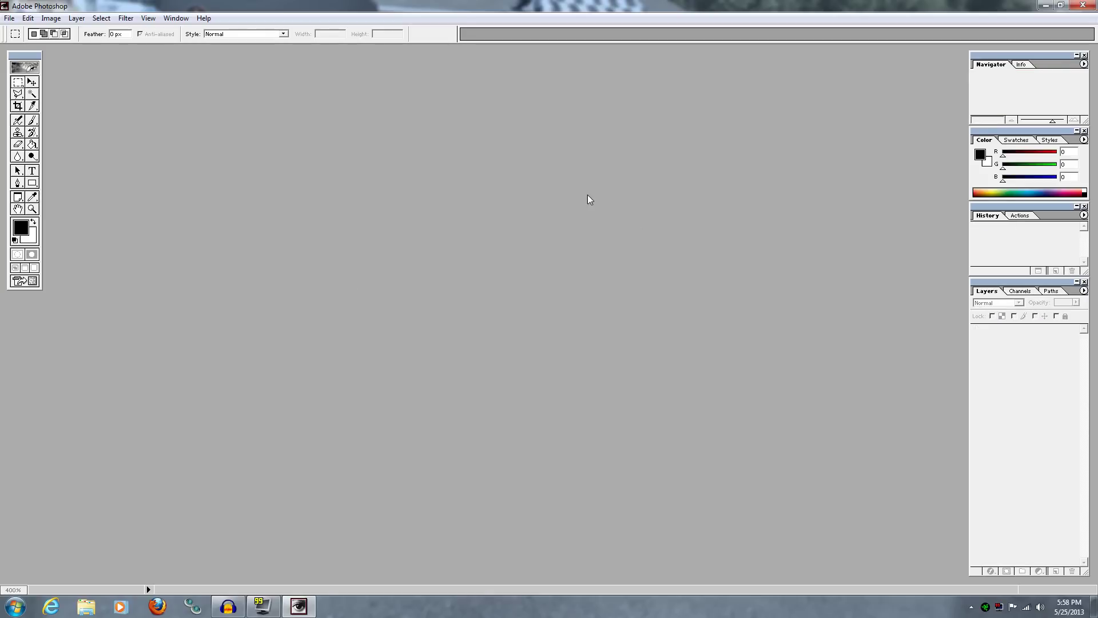
# Step: Quit Photoshop, launch Firefox and load gimp.org
pyautogui.click(1081, 5)
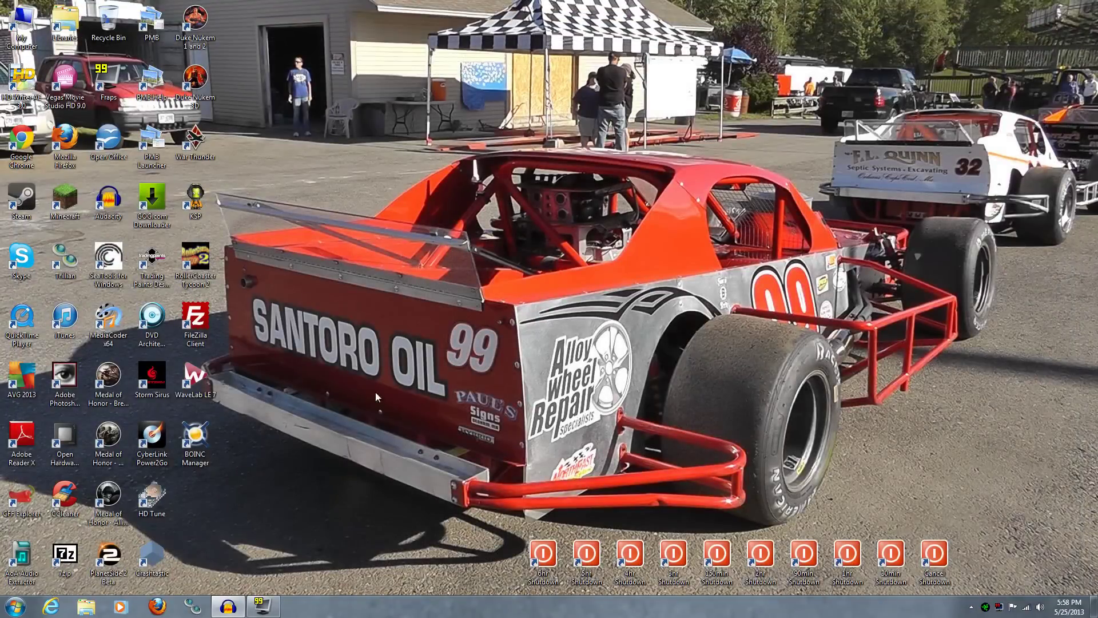
pyautogui.click(158, 606)
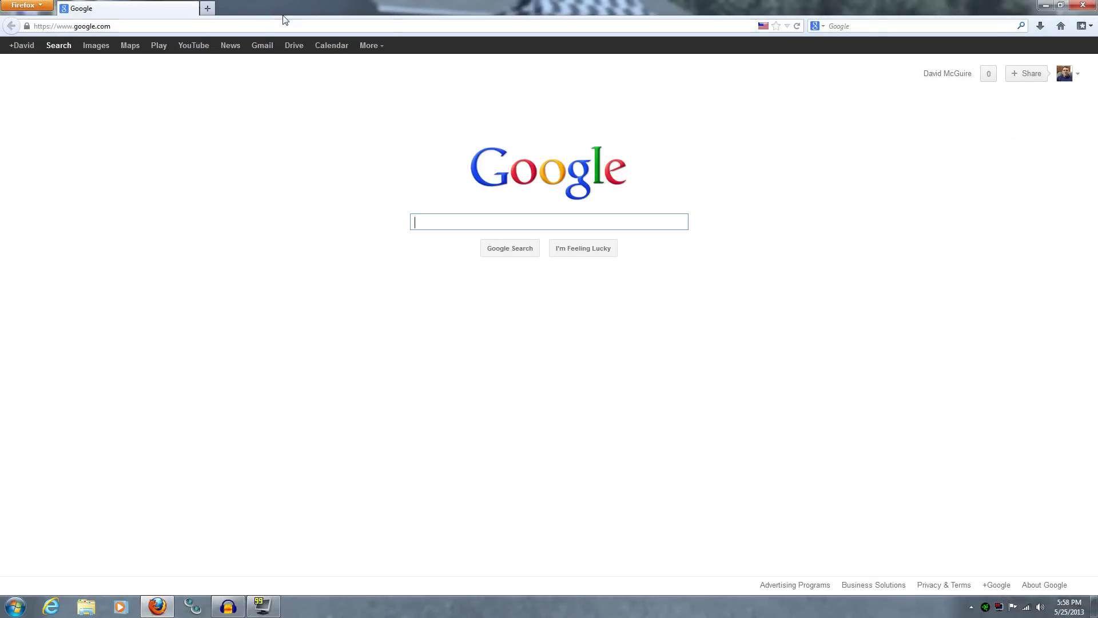
pyautogui.click(72, 26)
pyautogui.write('www.sgim')
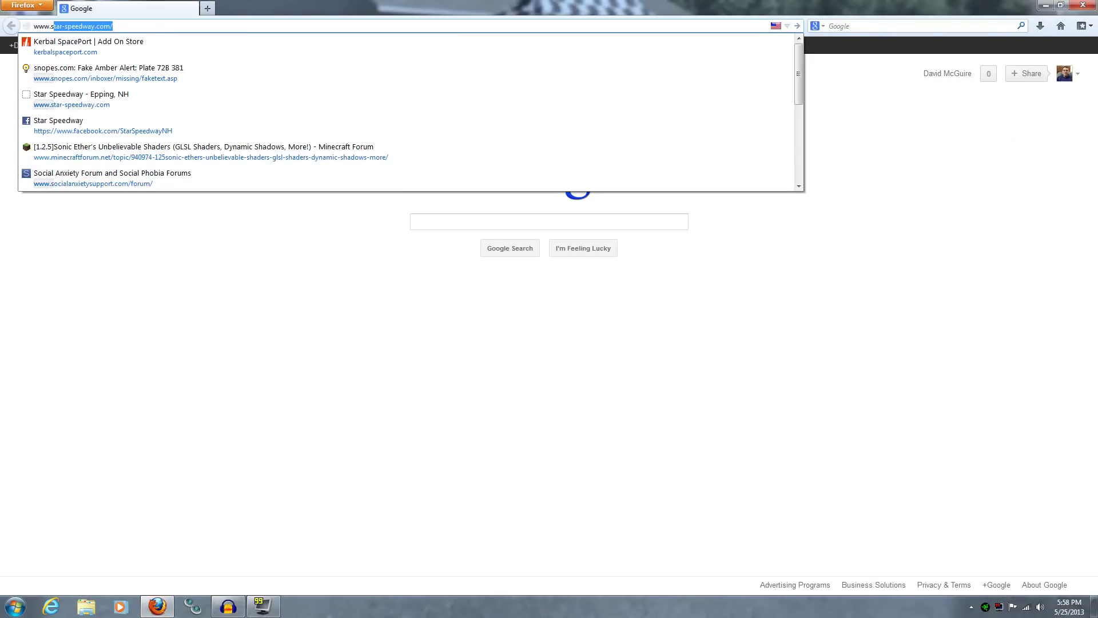
pyautogui.press('BackSpace')
pyautogui.press('BackSpace')
pyautogui.write('gimp.org/')
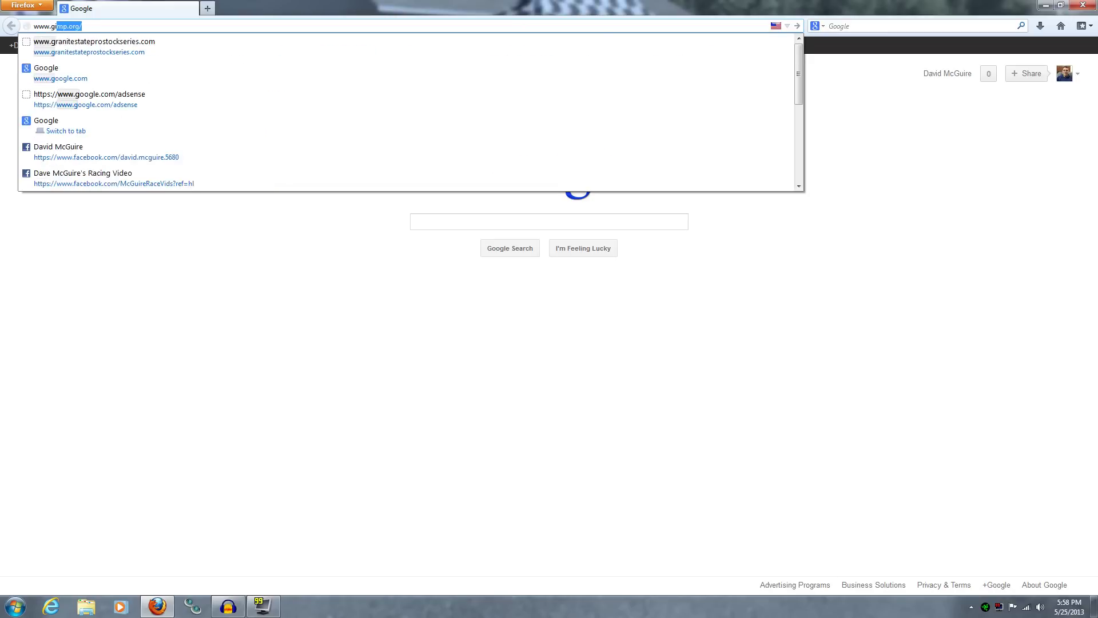
pyautogui.press('Return')
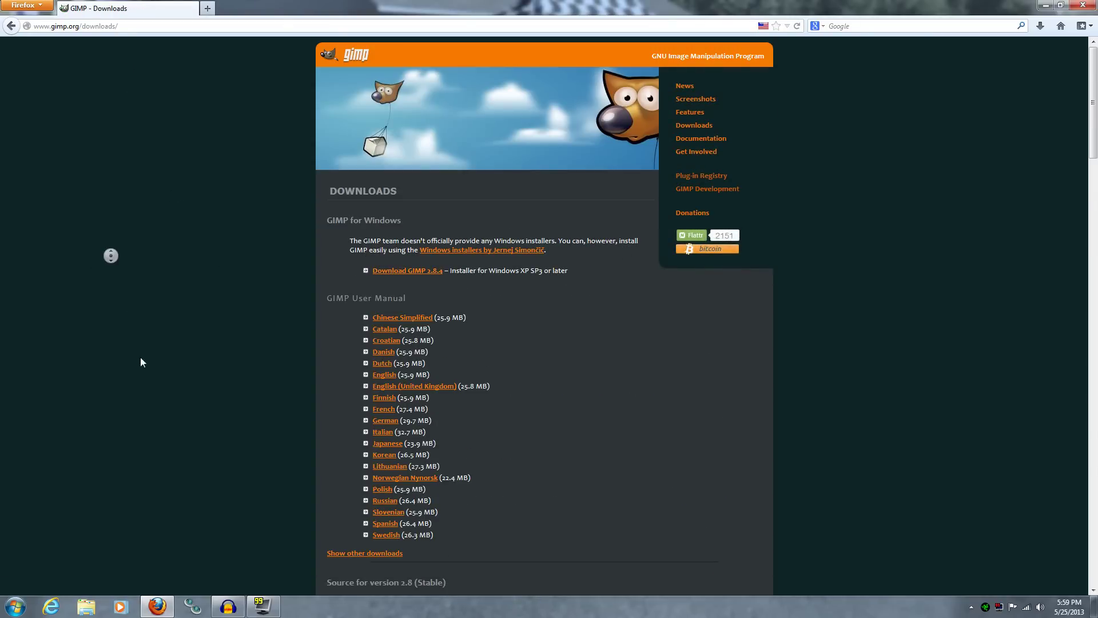
# Step: Open the GIMP downloads page, then close Firefox
pyautogui.scroll(-10, 142, 362)
pyautogui.middleClick(157, 381)
pyautogui.scroll(10, 134, 246)
pyautogui.click(1083, 5)
# Step: Launch GIMP from a Start menu search for 'gimp'
pyautogui.click(15, 606)
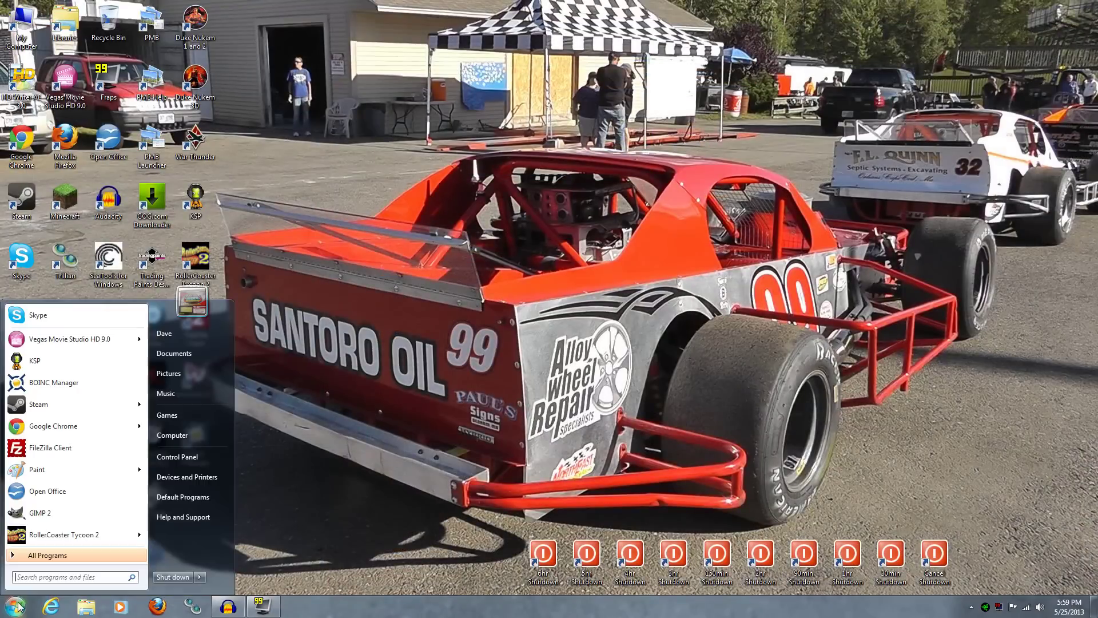
pyautogui.write('gimp')
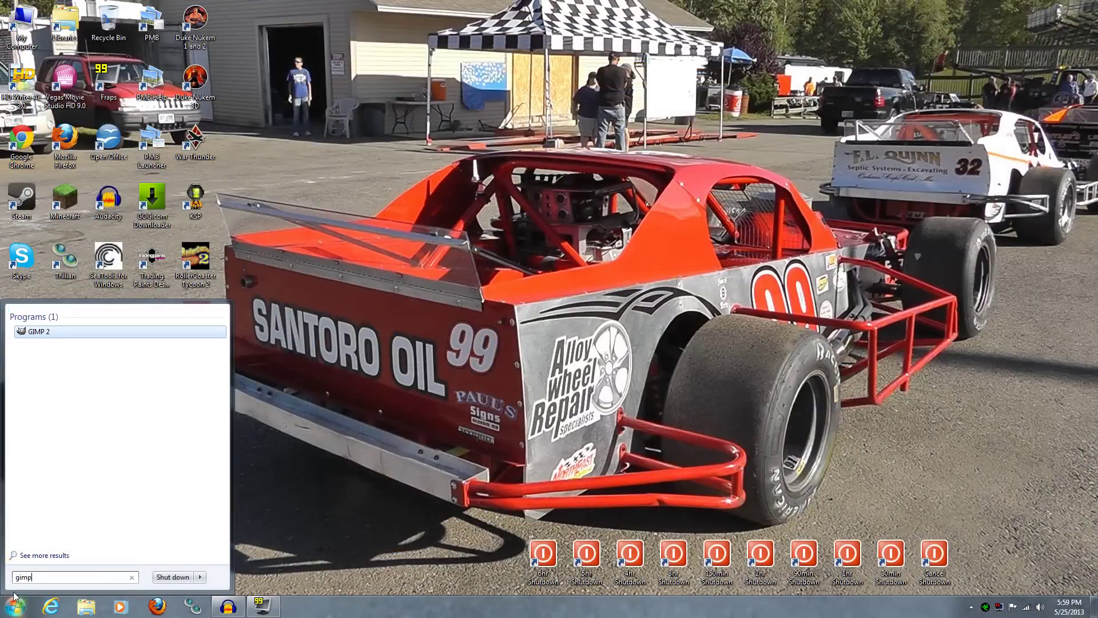
pyautogui.press('Return')
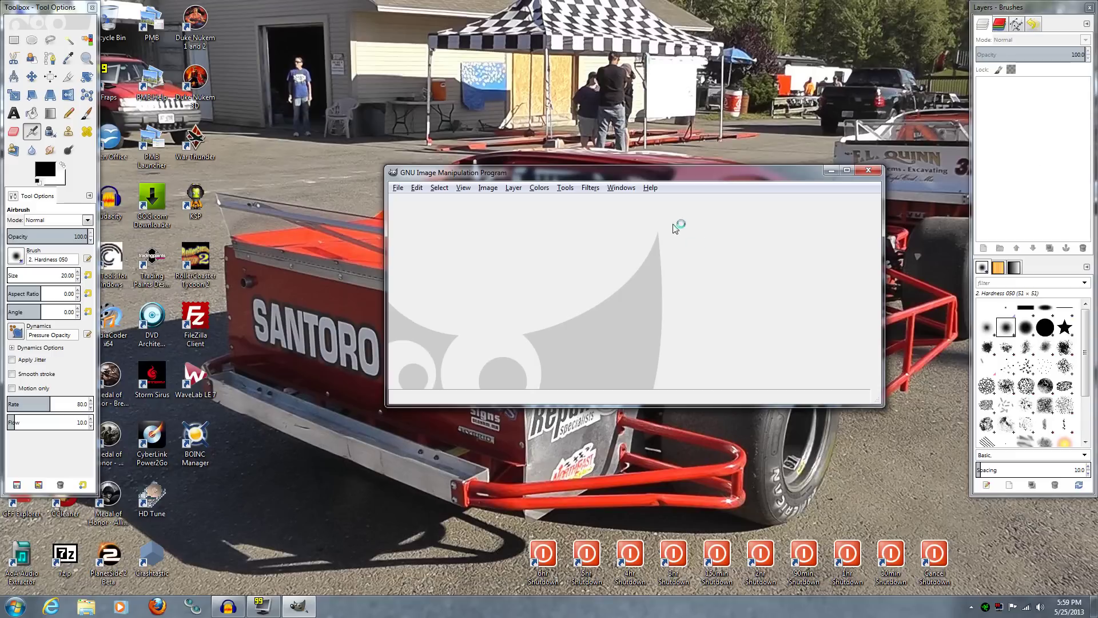
# Step: Create a new 256 × 160 pixel image via File > New
pyautogui.click(404, 188)
pyautogui.click(414, 201)
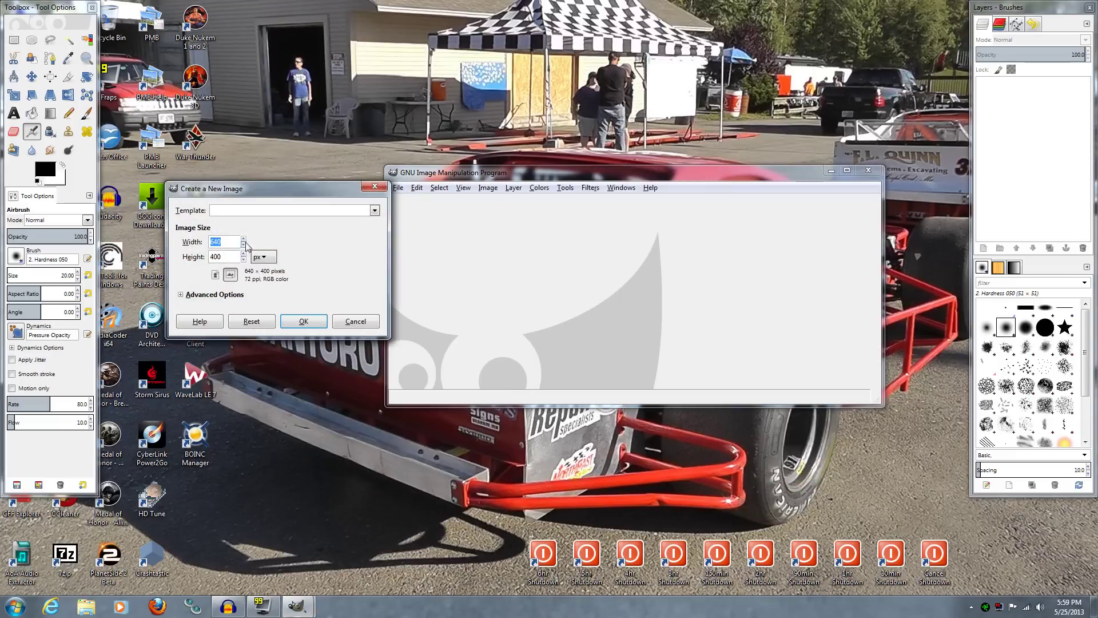
pyautogui.write('256')
pyautogui.press('Tab')
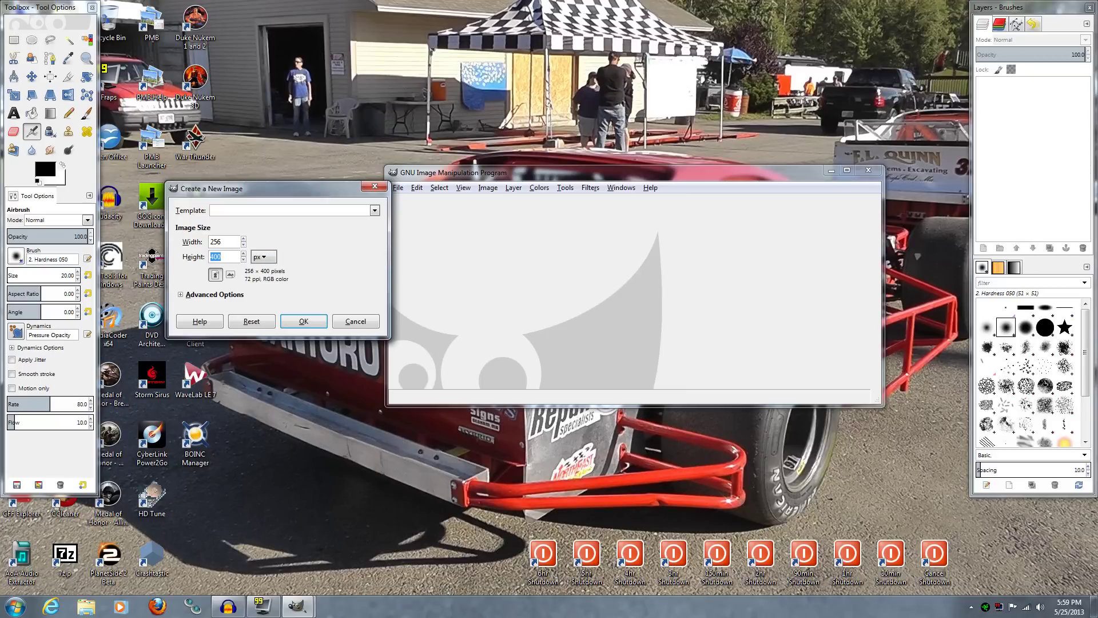
pyautogui.write('160')
pyautogui.click(294, 322)
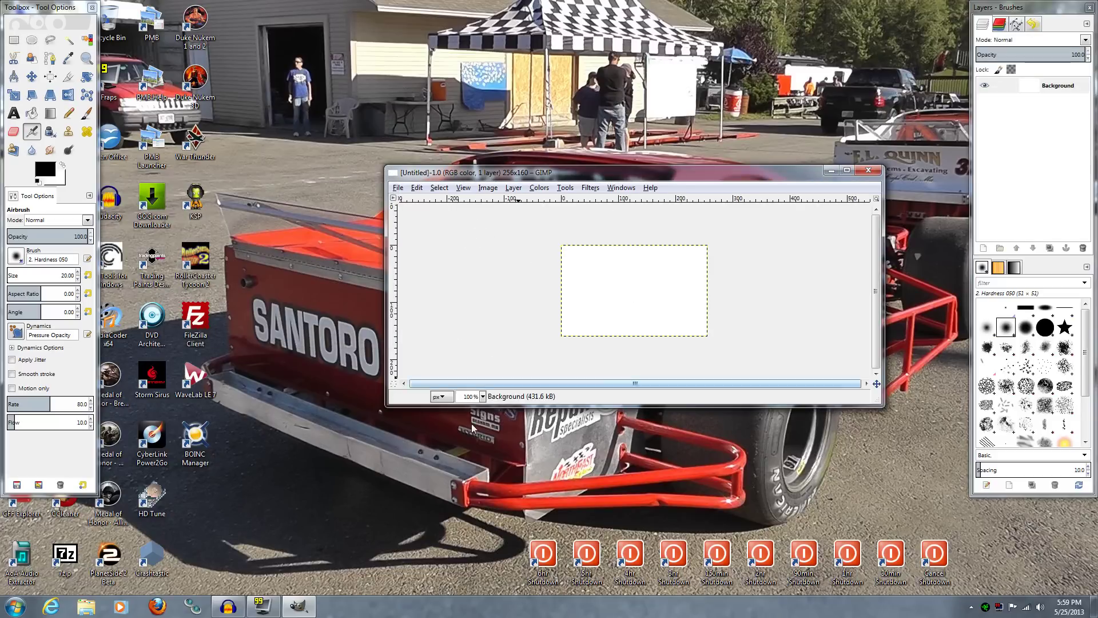
# Step: Zoom the canvas to 400% and move the image window left
pyautogui.click(483, 396)
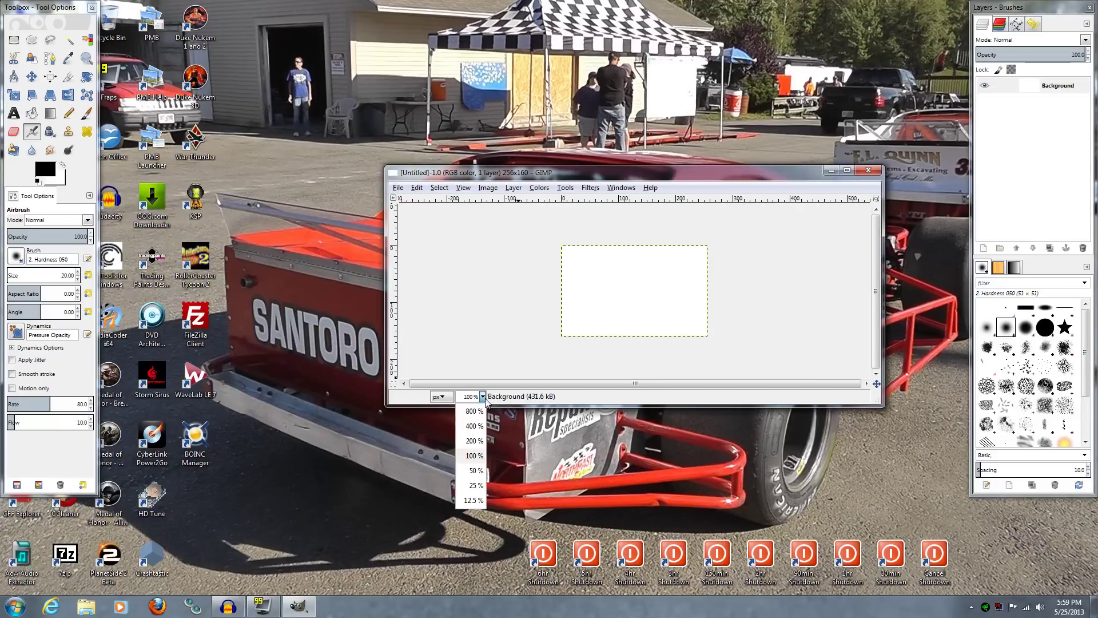
pyautogui.click(479, 433)
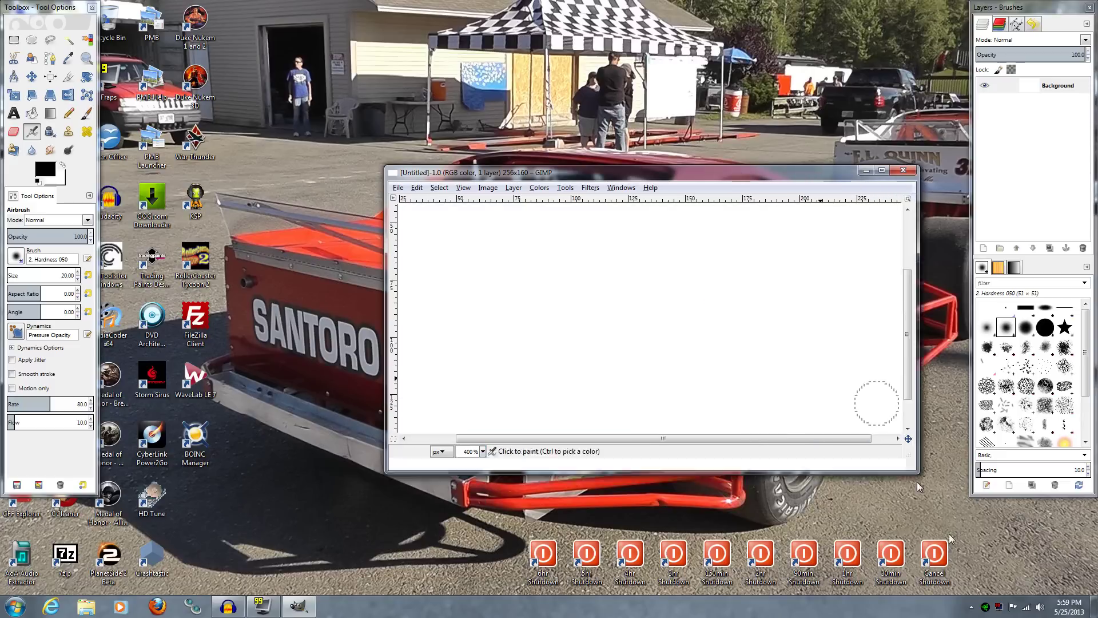
pyautogui.moveTo(701, 8); pyautogui.dragTo(471, 8)
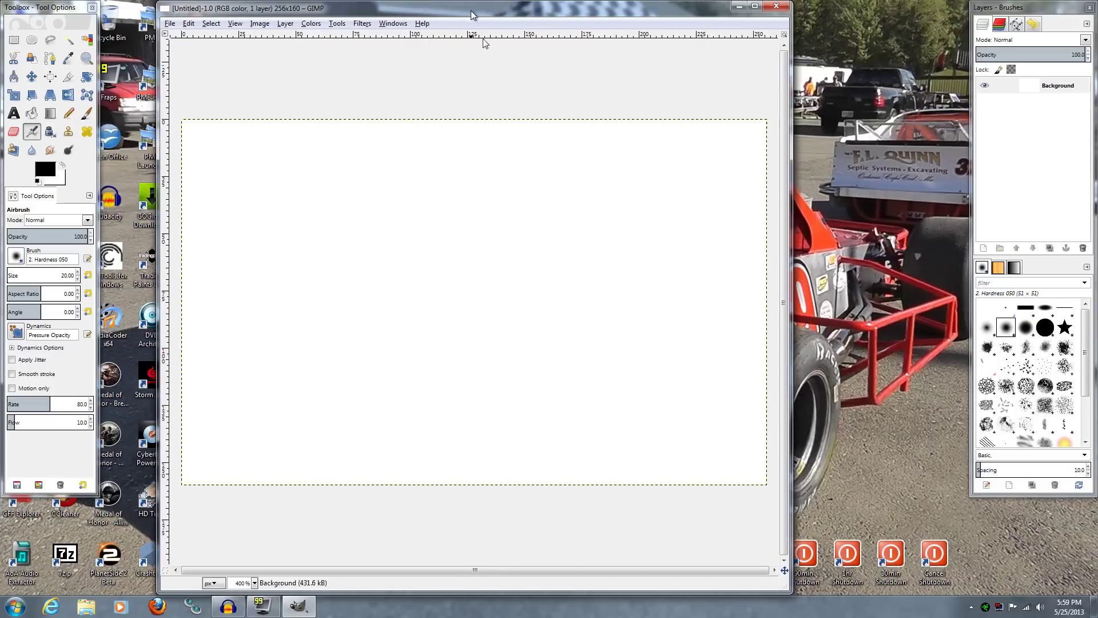
pyautogui.click(168, 24)
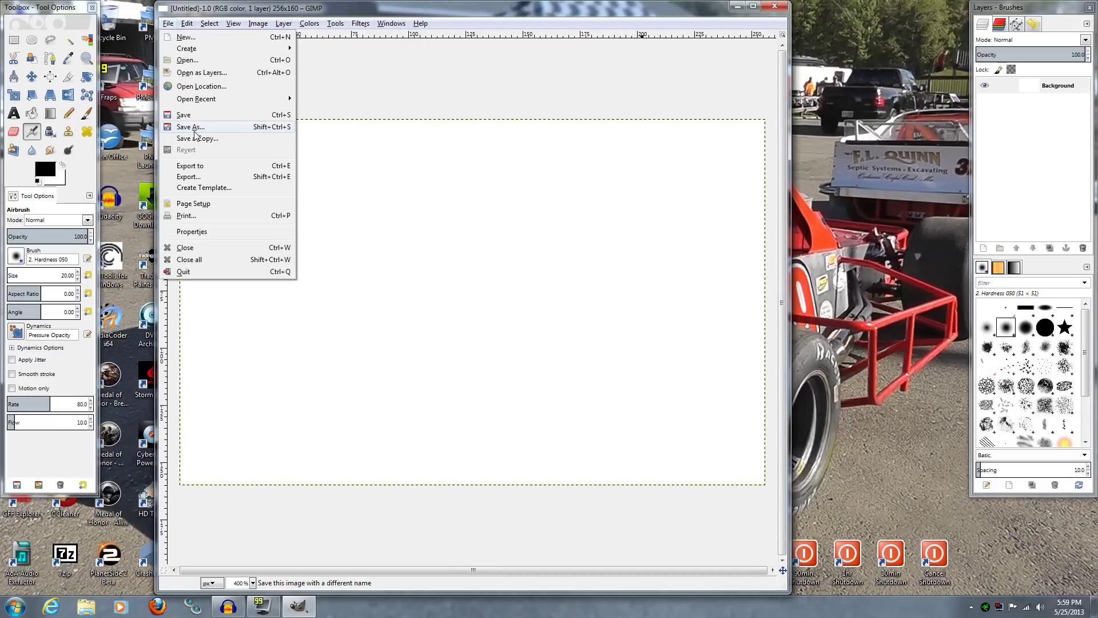
# Step: Cancel the Export Image dialog, close the untitled image and quit GIMP
pyautogui.click(197, 177)
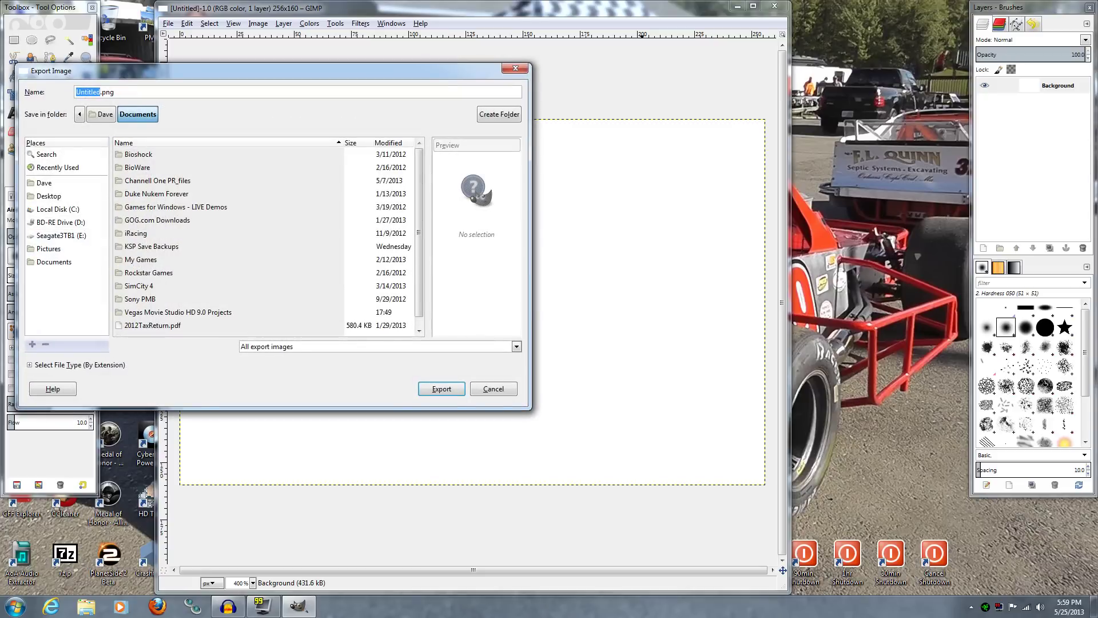
pyautogui.click(493, 389)
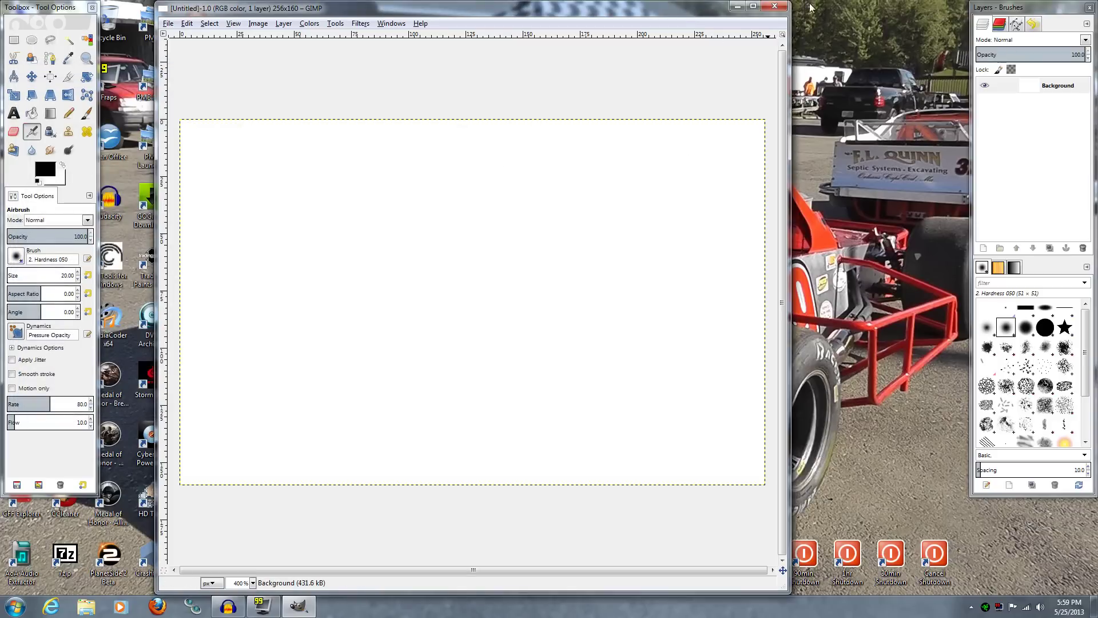
pyautogui.click(775, 6)
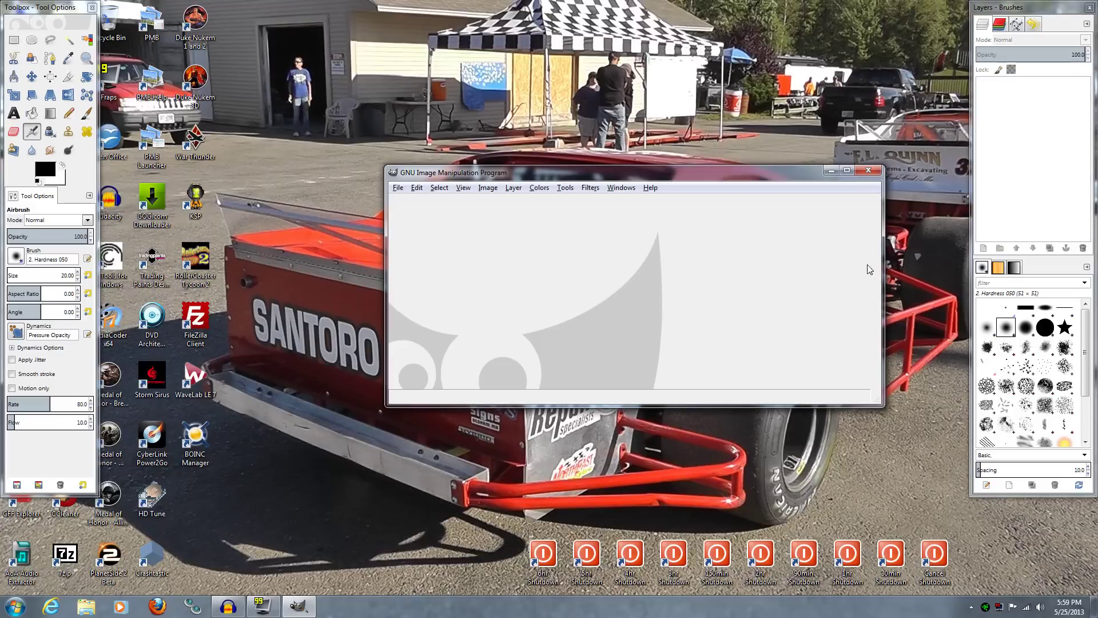
pyautogui.click(868, 173)
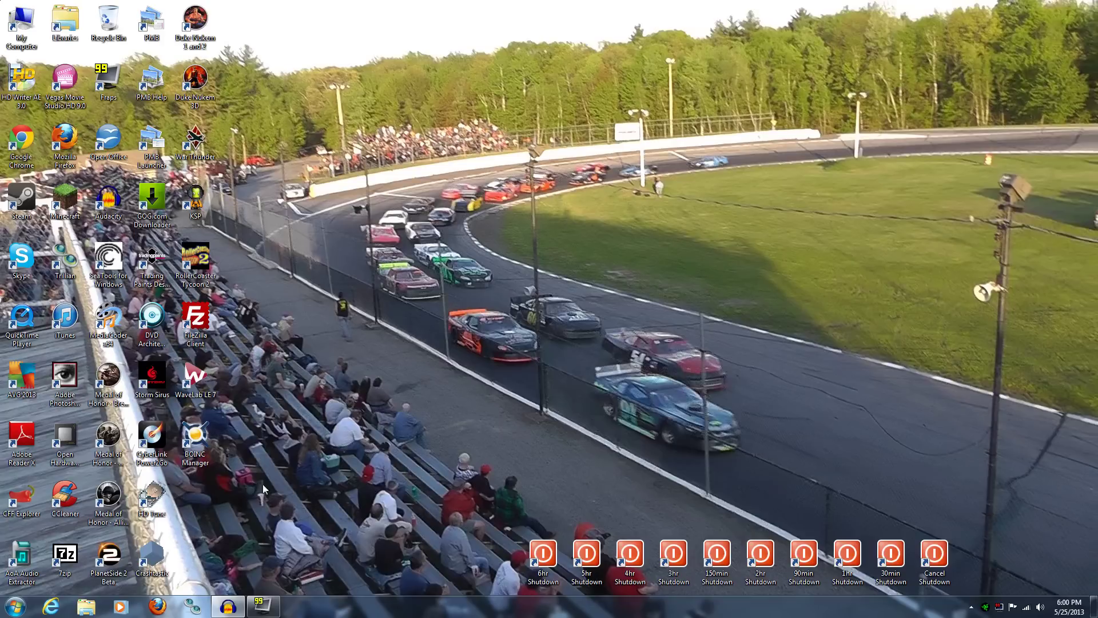
# Step: Open File Explorer and go to C:\Program Files (x86)
pyautogui.click(85, 607)
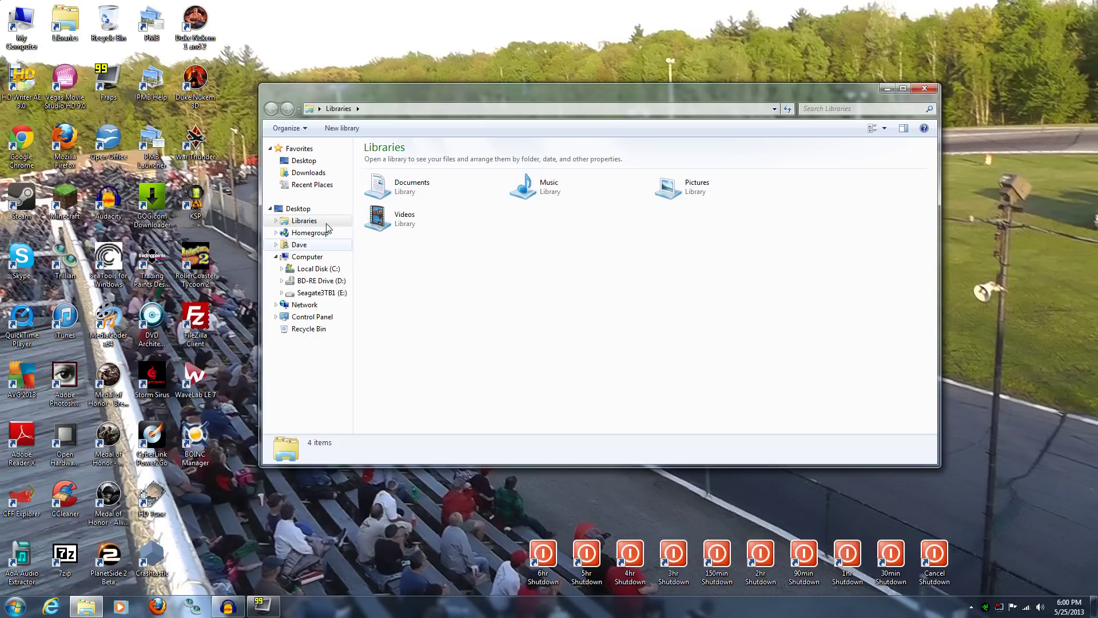
pyautogui.click(320, 269)
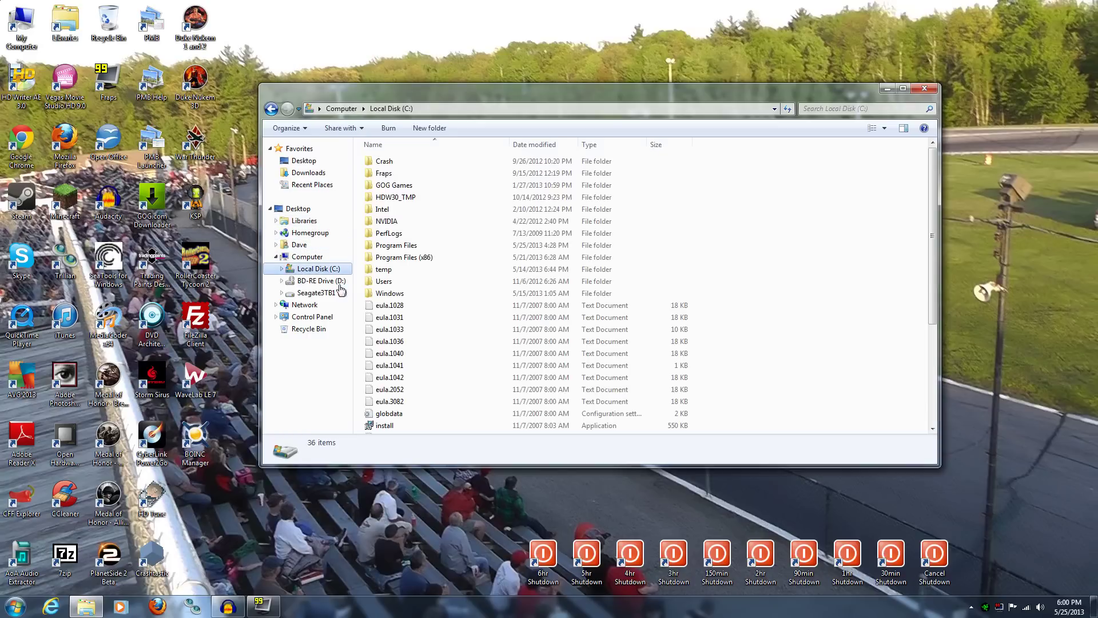
pyautogui.doubleClick(429, 256)
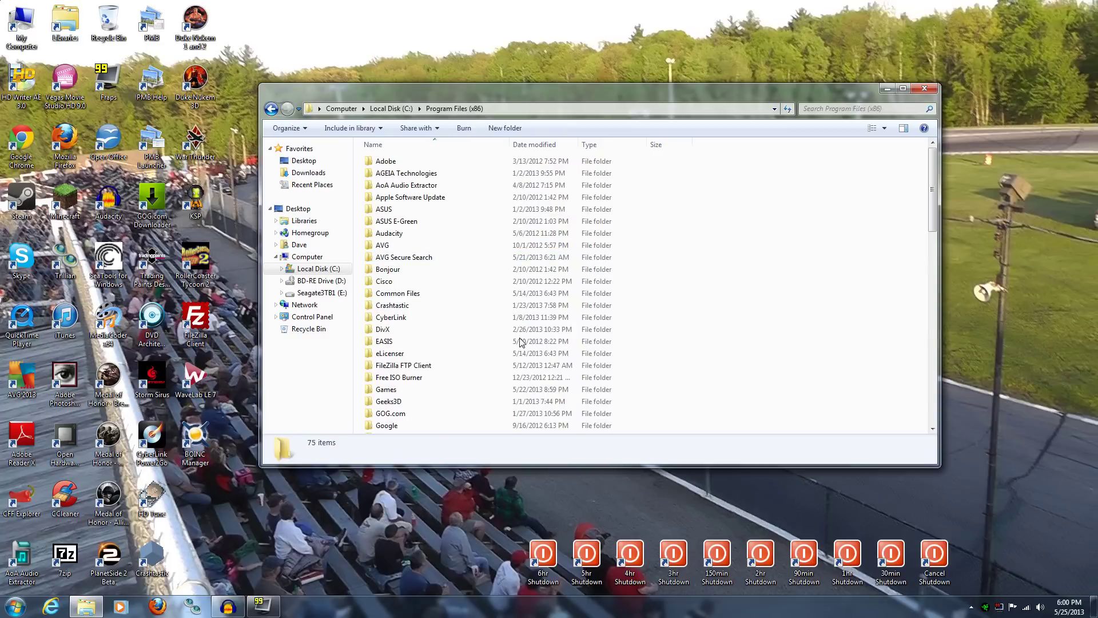
pyautogui.scroll(-8, 521, 342)
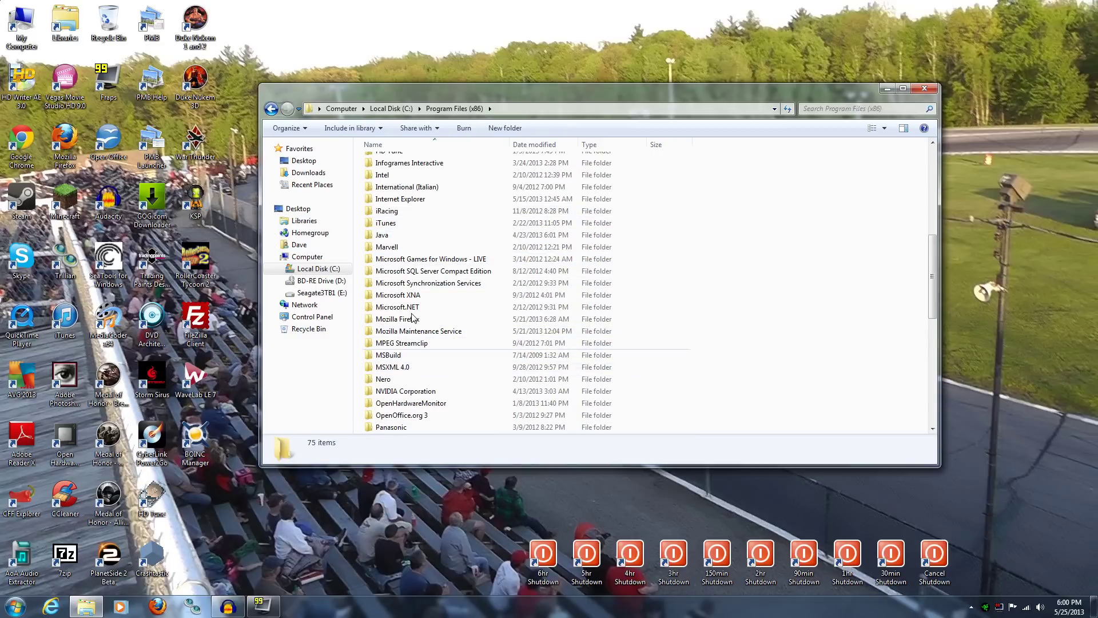
pyautogui.scroll(1, 413, 318)
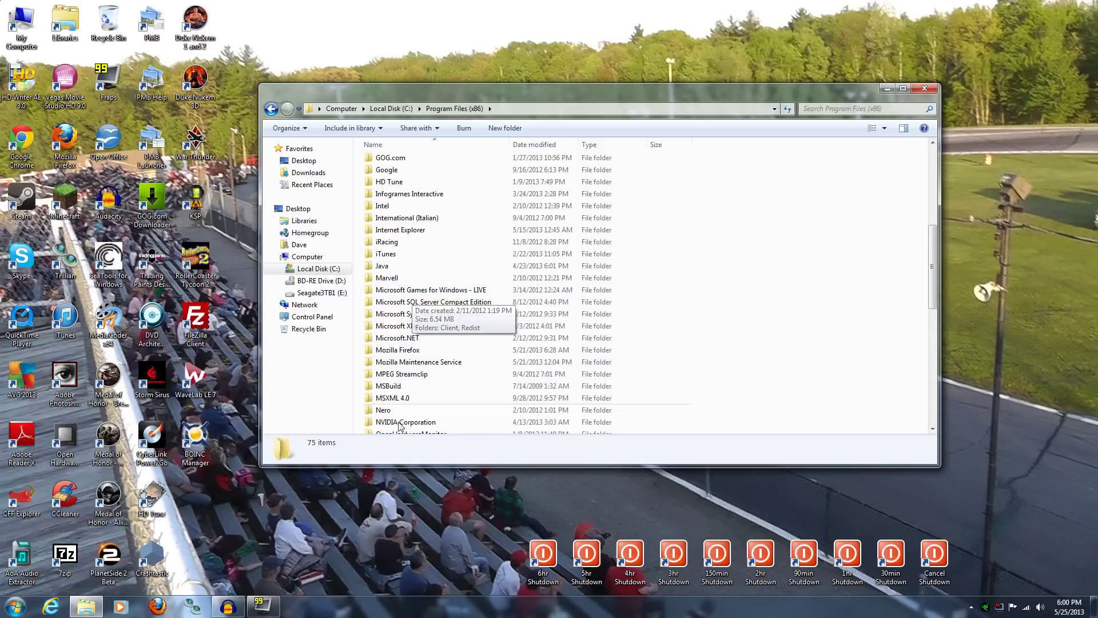
pyautogui.scroll(-7, 399, 426)
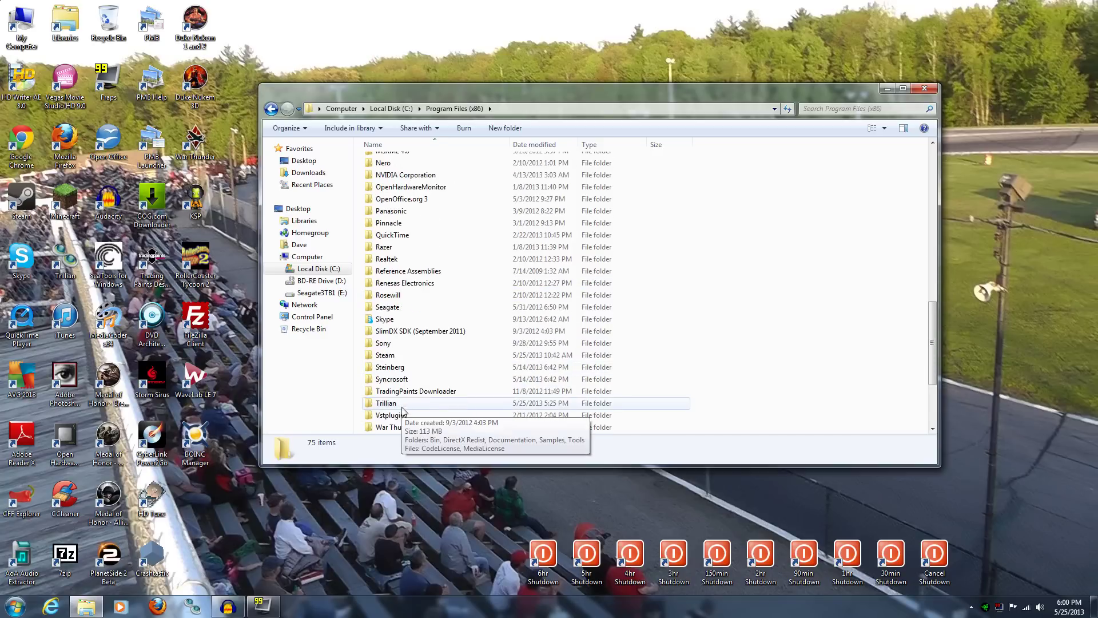
# Step: Browse Steam\steamapps\common, then go back to Program Files (x86)
pyautogui.doubleClick(394, 355)
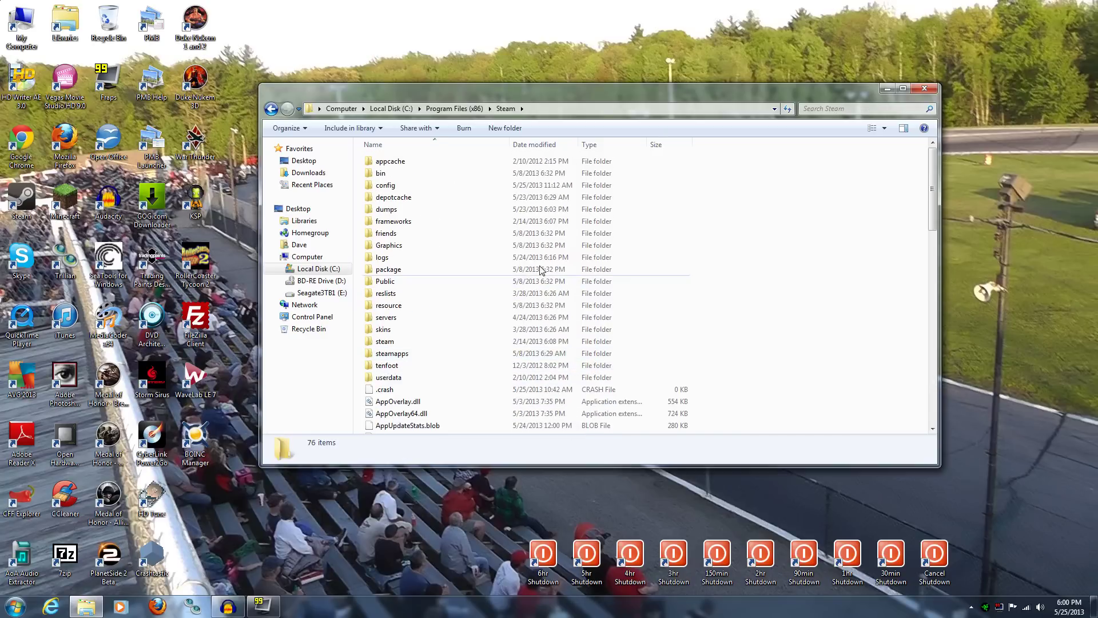
pyautogui.doubleClick(433, 356)
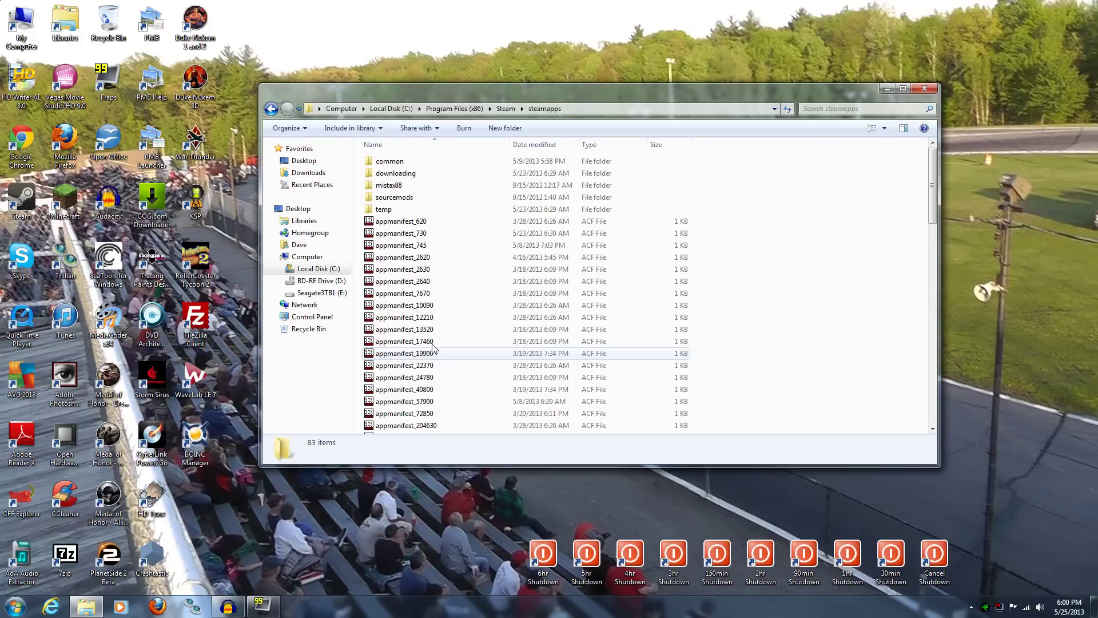
pyautogui.doubleClick(417, 162)
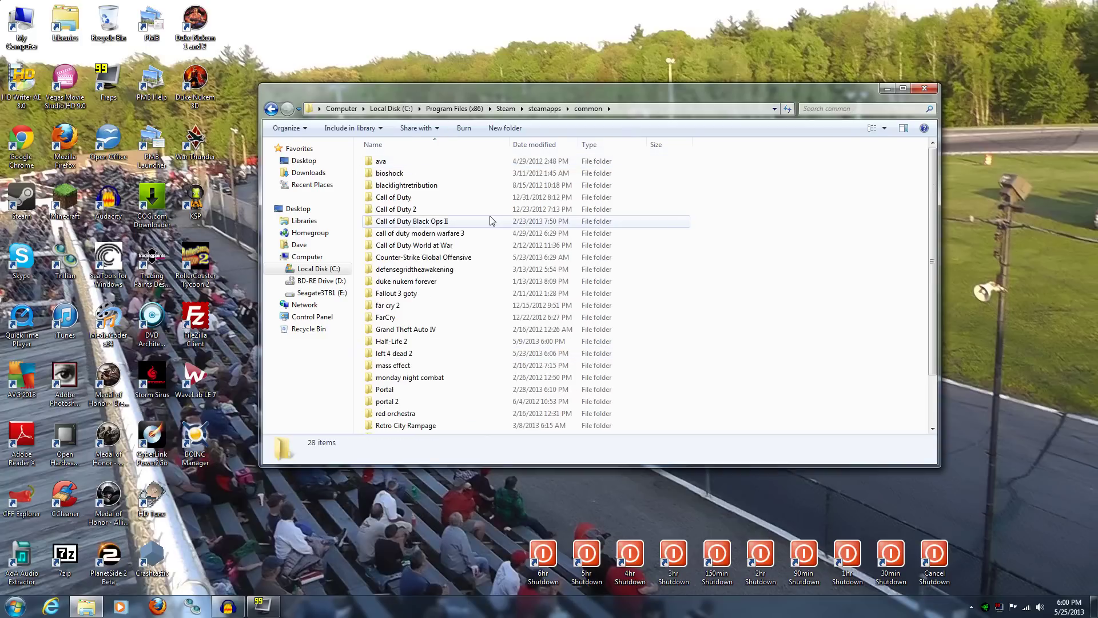
pyautogui.scroll(-2, 489, 221)
pyautogui.scroll(2, 452, 381)
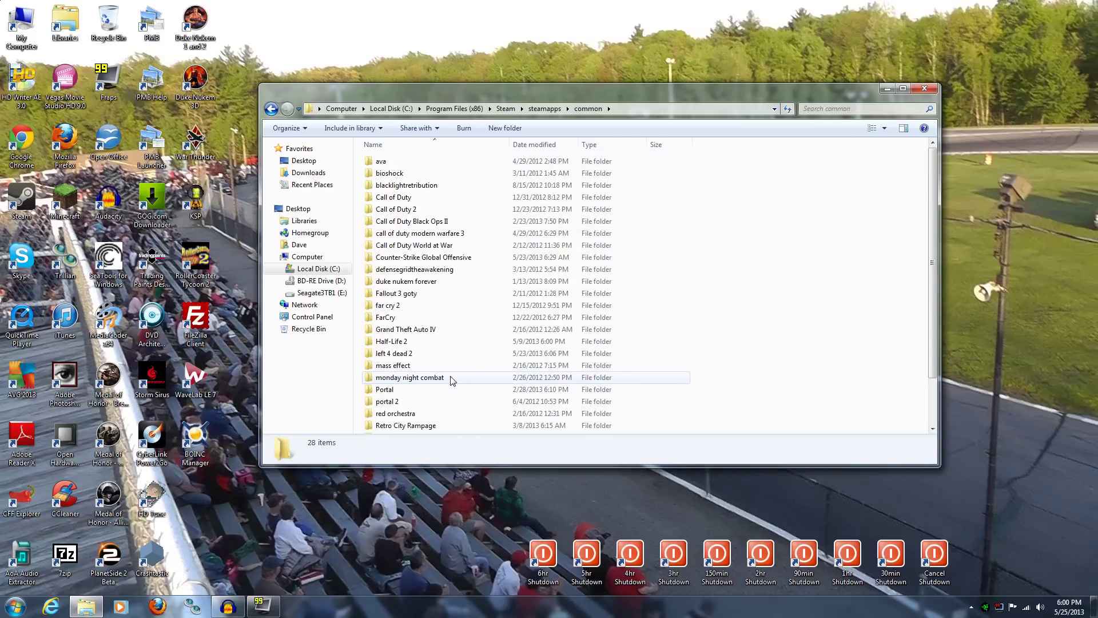
pyautogui.click(271, 109)
pyautogui.click(271, 109)
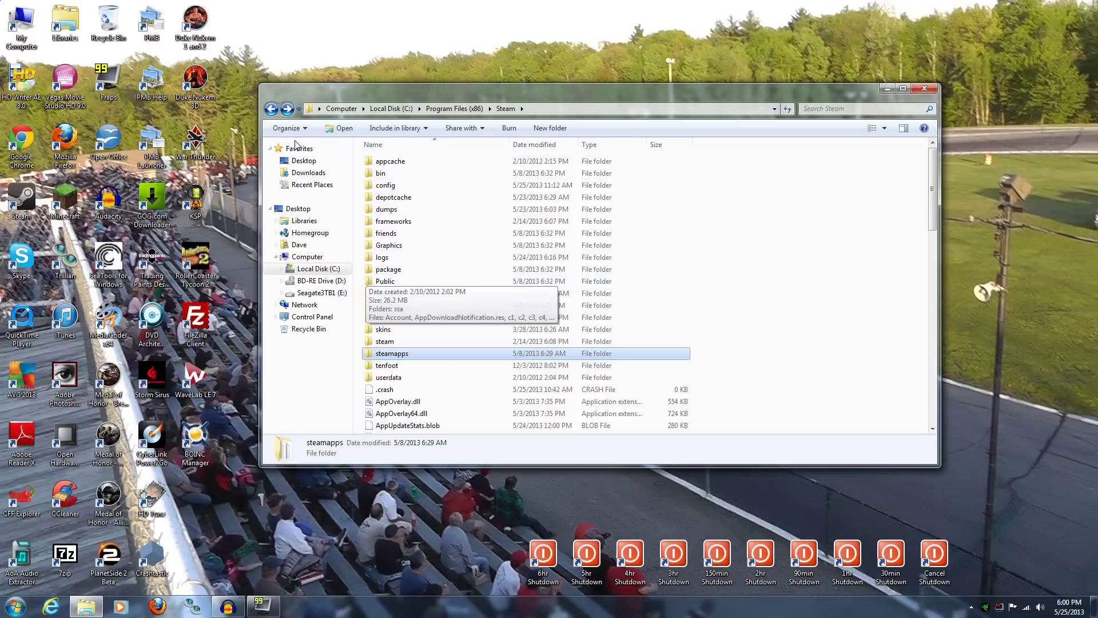
pyautogui.hotkey('alt', 'Left')
pyautogui.scroll(5, 465, 361)
pyautogui.scroll(7, 465, 362)
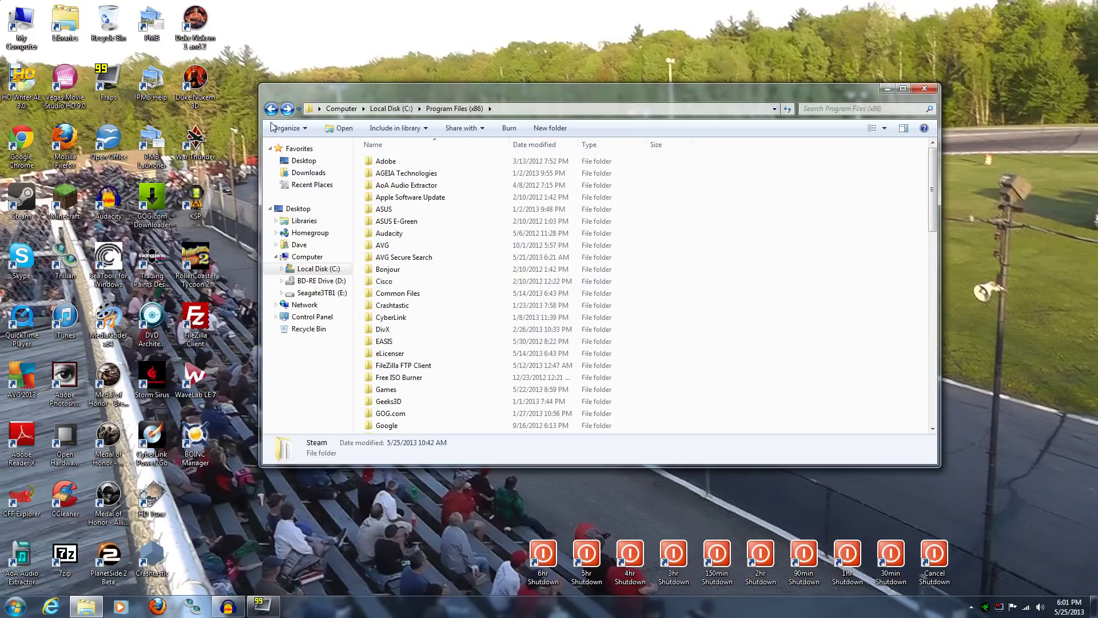
# Step: Open Games, then KSP_win, then its GameData folder
pyautogui.doubleClick(399, 389)
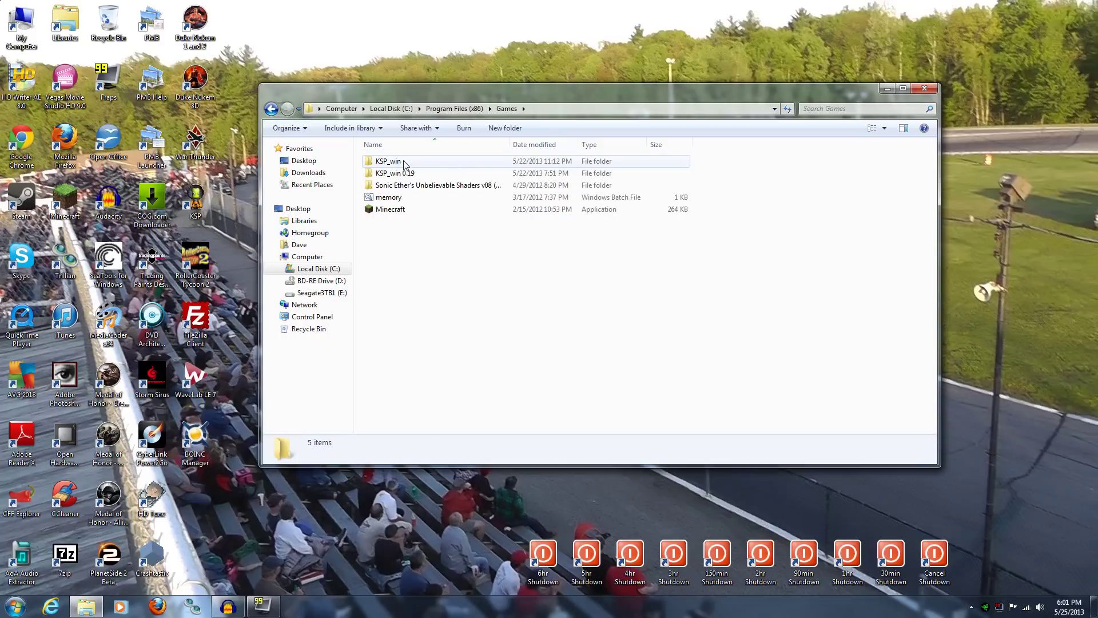
pyautogui.moveTo(404, 165)
pyautogui.moveTo(492, 167)
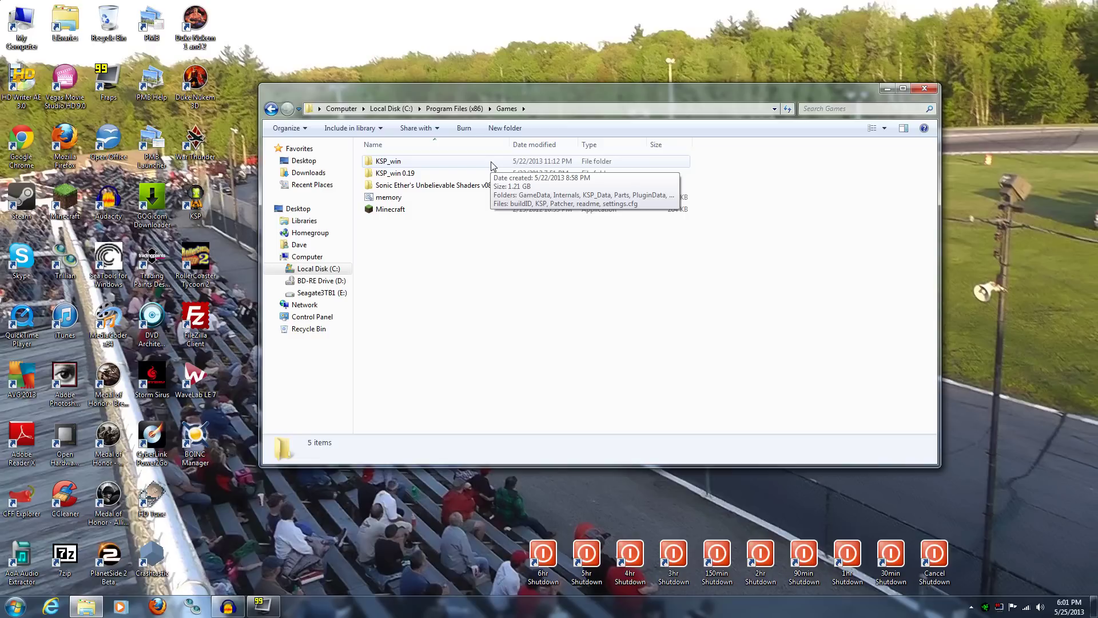
pyautogui.doubleClick(492, 166)
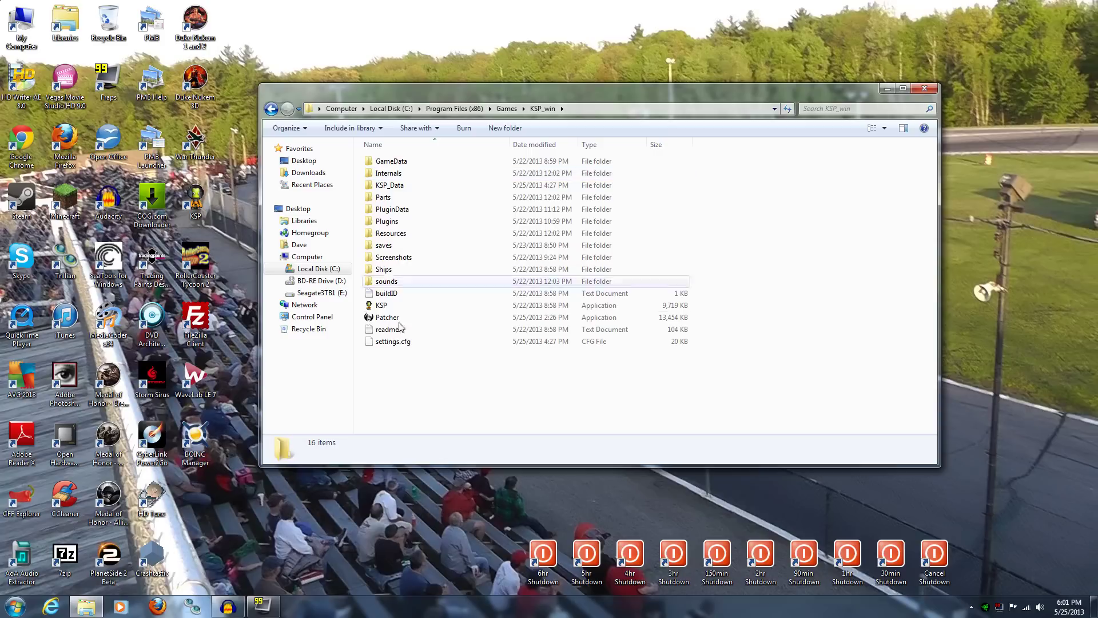
pyautogui.doubleClick(454, 163)
# Step: Open Squad\Flags and check the TEST, spheres and satellite flag details
pyautogui.doubleClick(400, 179)
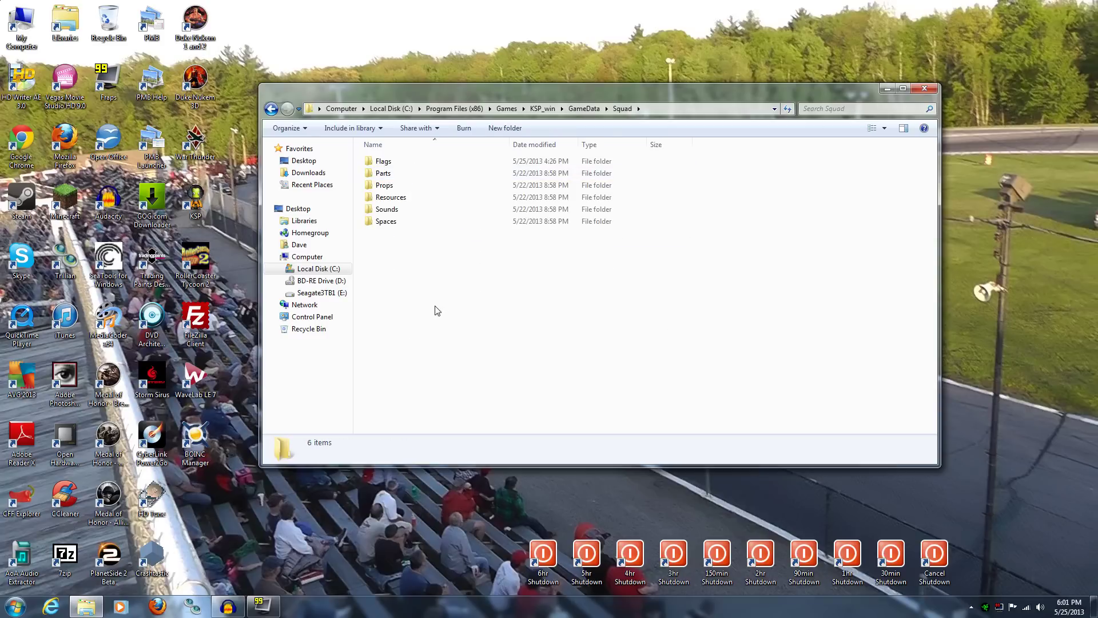
pyautogui.doubleClick(400, 163)
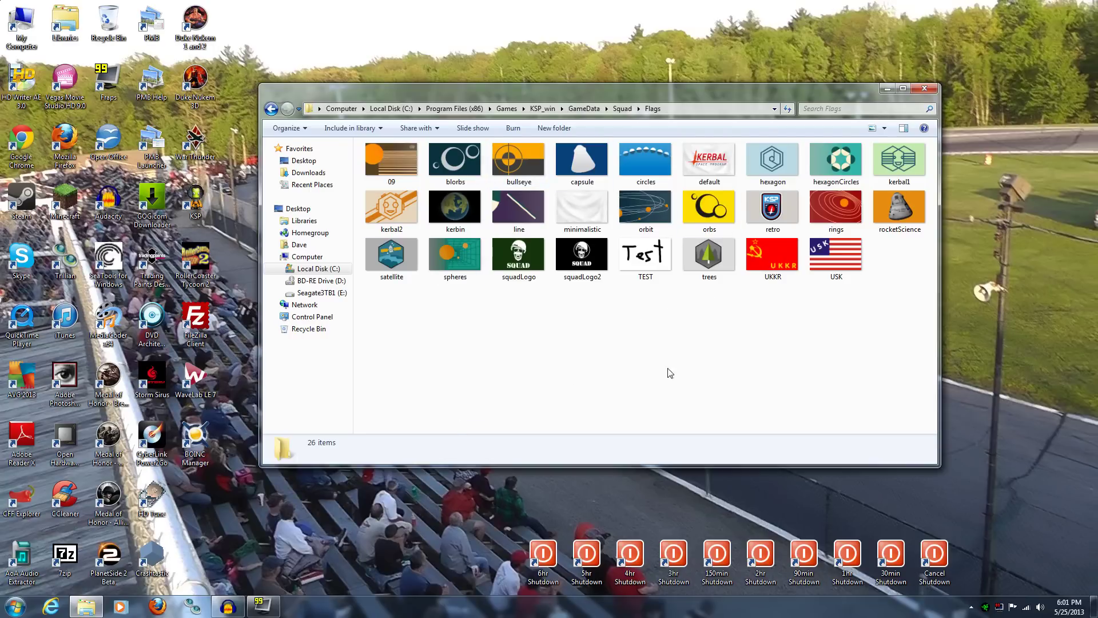
pyautogui.click(647, 274)
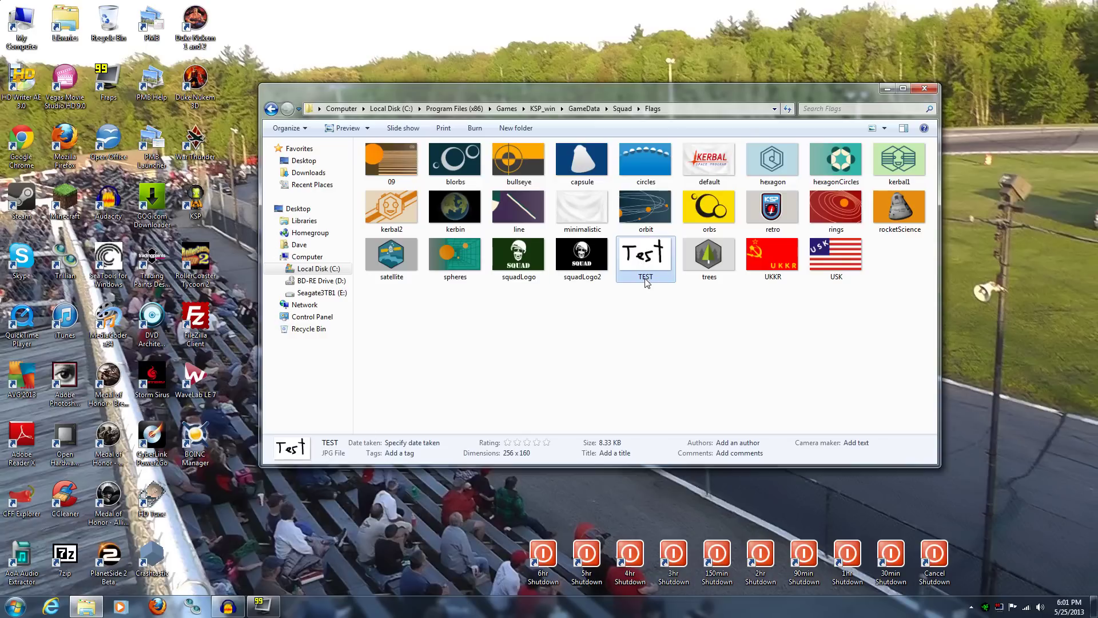
pyautogui.click(459, 259)
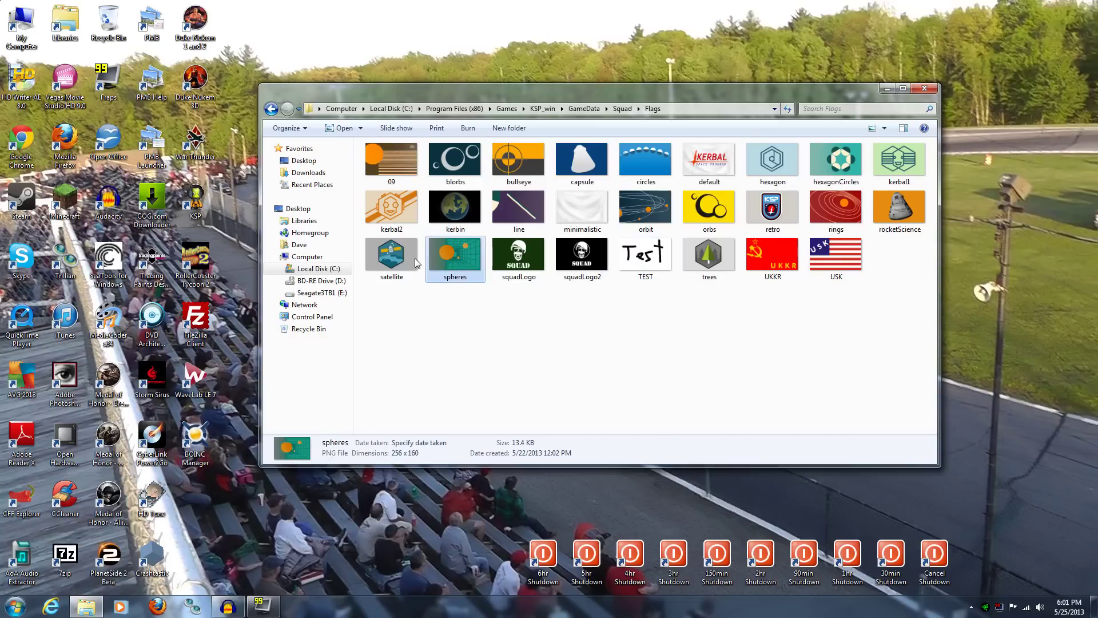
pyautogui.click(407, 260)
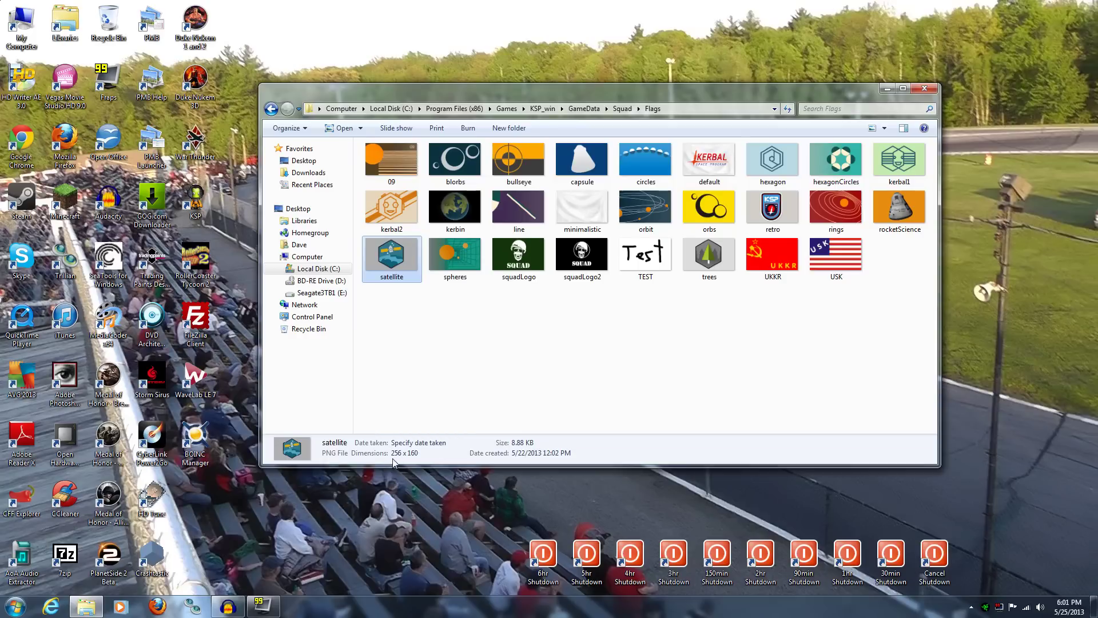
# Step: Check the kerbal2, blorbs and bullseye flag details, then open UKKR in Photo Viewer
pyautogui.click(514, 217)
pyautogui.click(455, 209)
pyautogui.click(392, 208)
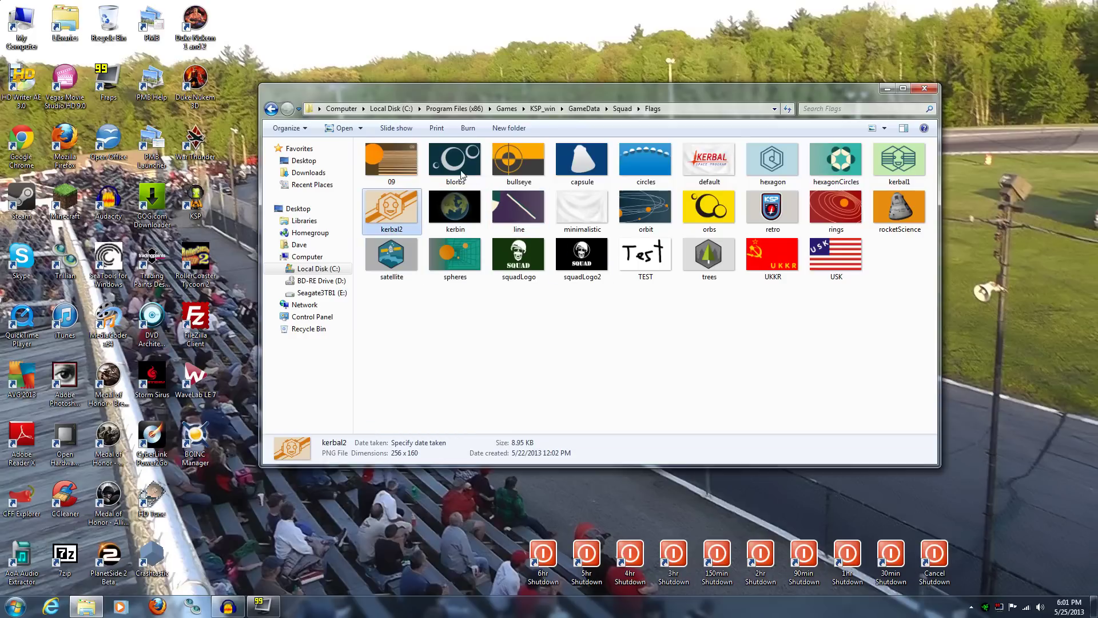
pyautogui.click(456, 163)
pyautogui.click(523, 163)
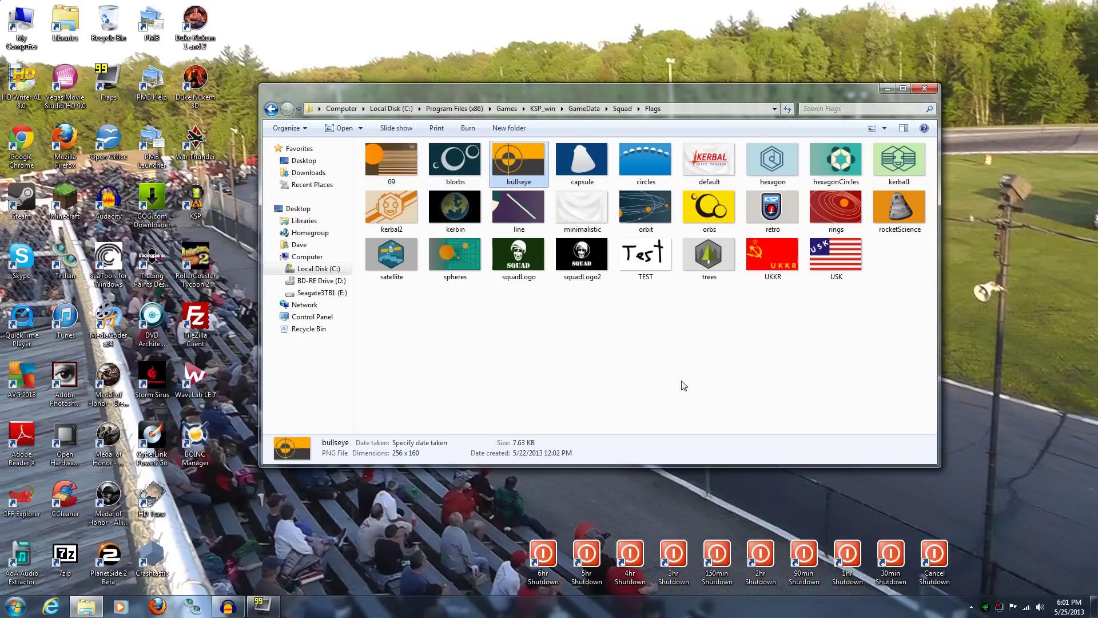
pyautogui.click(710, 366)
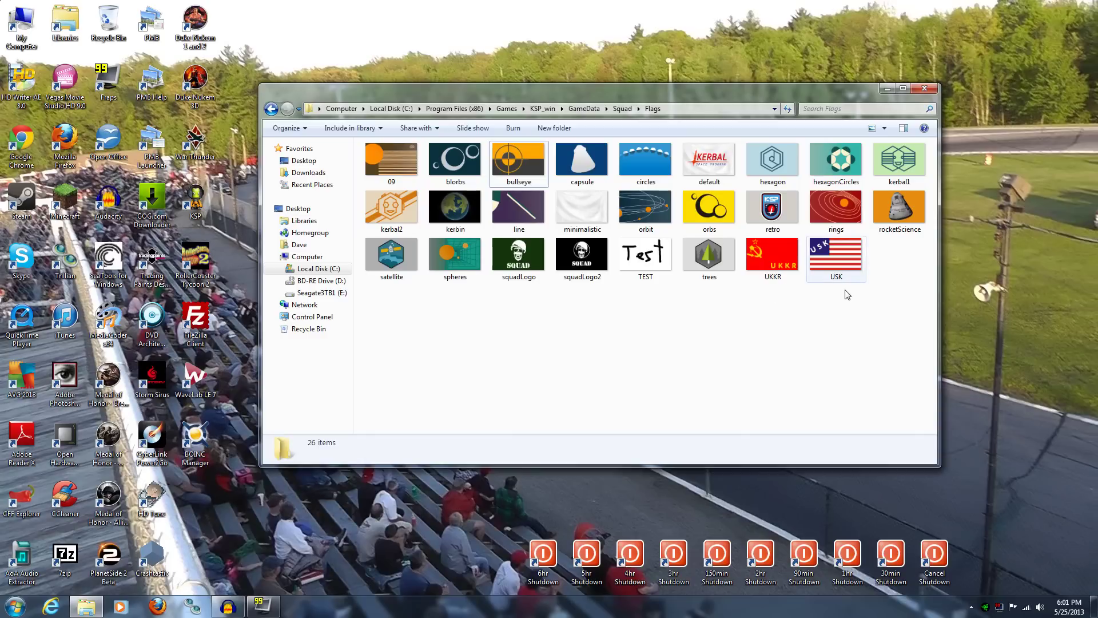
pyautogui.doubleClick(766, 254)
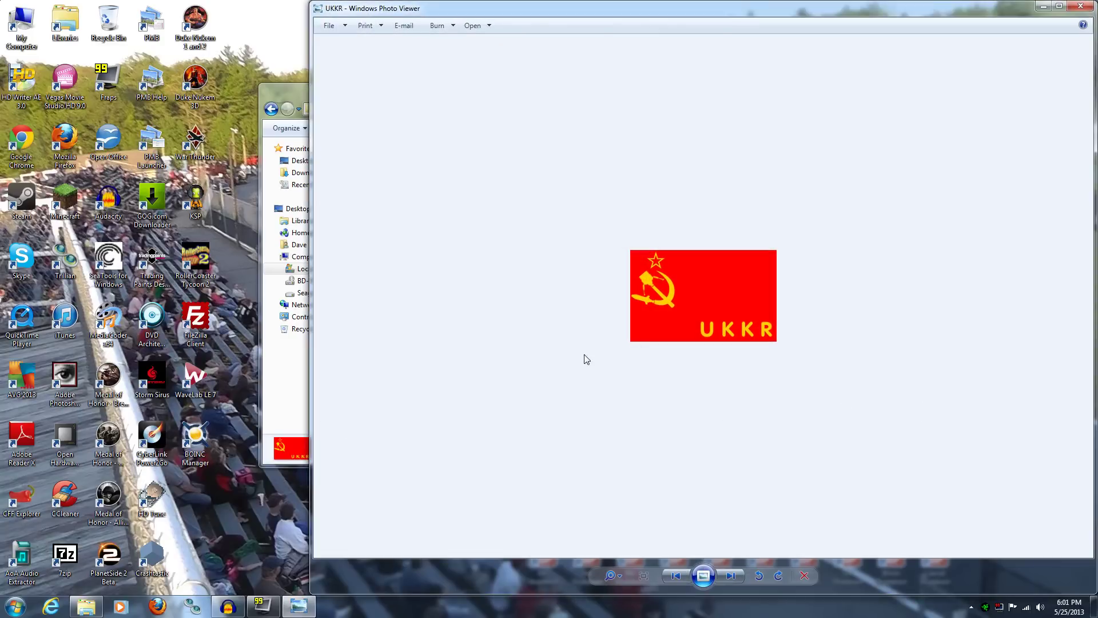
pyautogui.moveTo(640, 13); pyautogui.dragTo(478, 22)
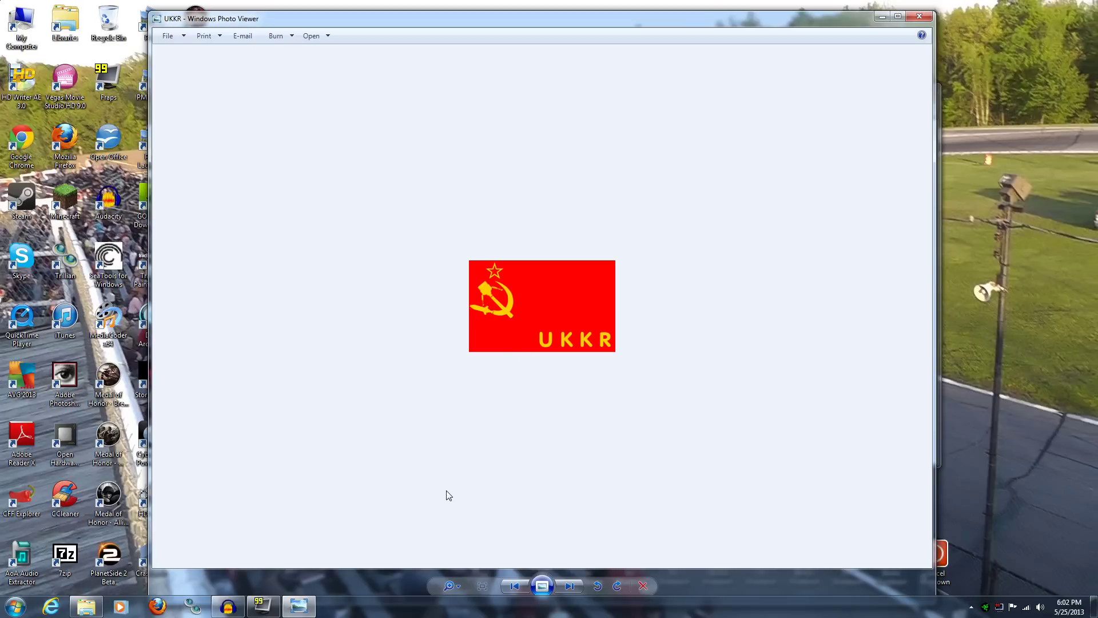
pyautogui.click(925, 19)
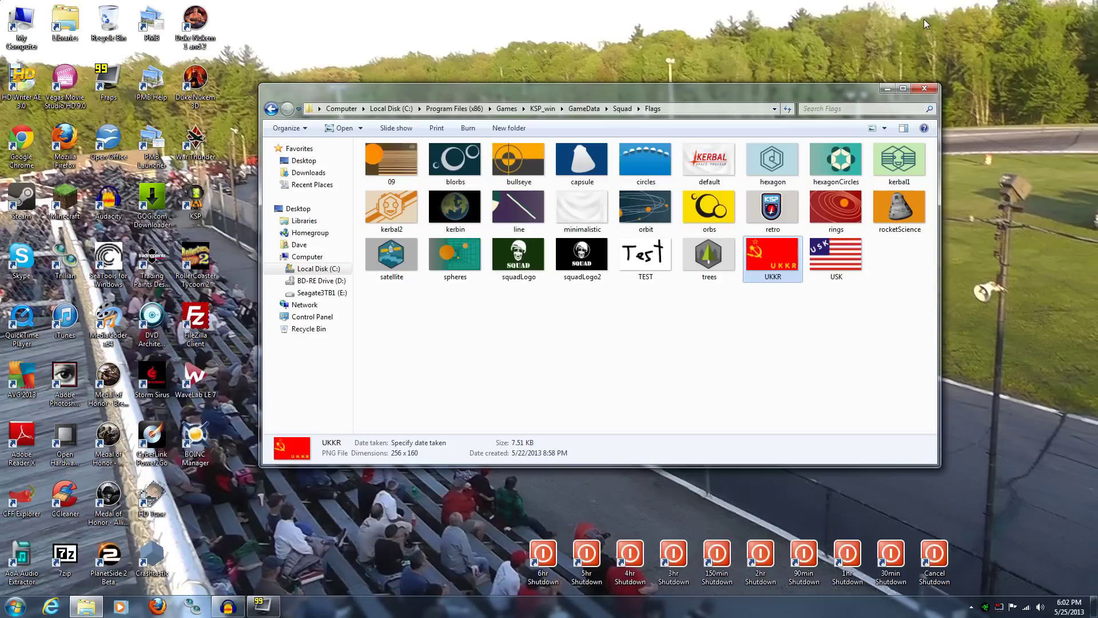
# Step: Clear the Flags folder selection and load the UKKR saved game in KSP
pyautogui.click(588, 320)
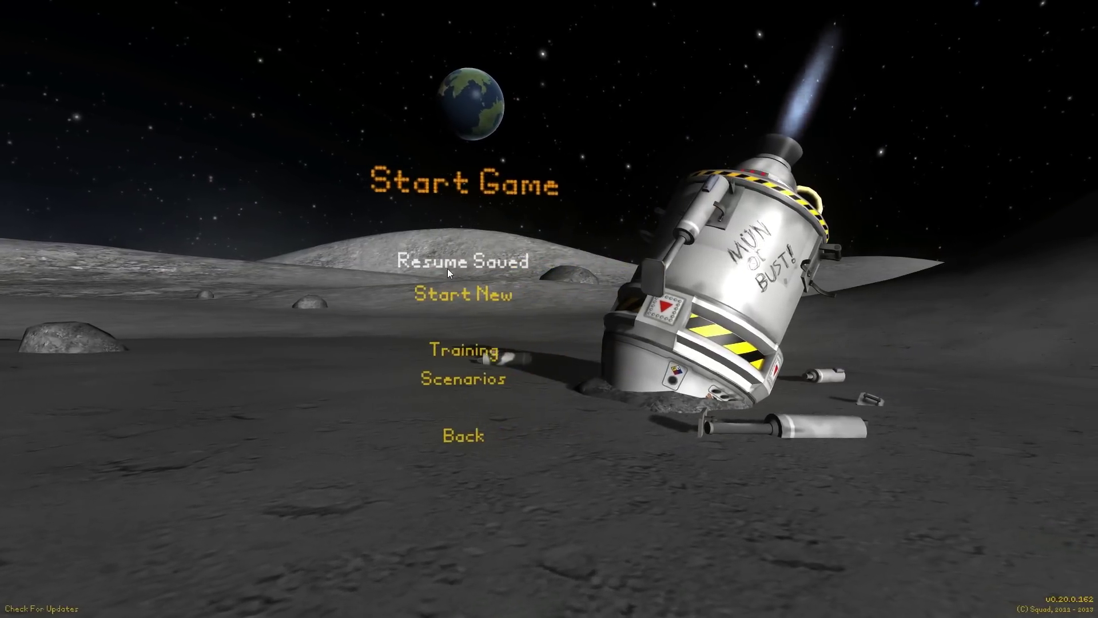
pyautogui.click(447, 267)
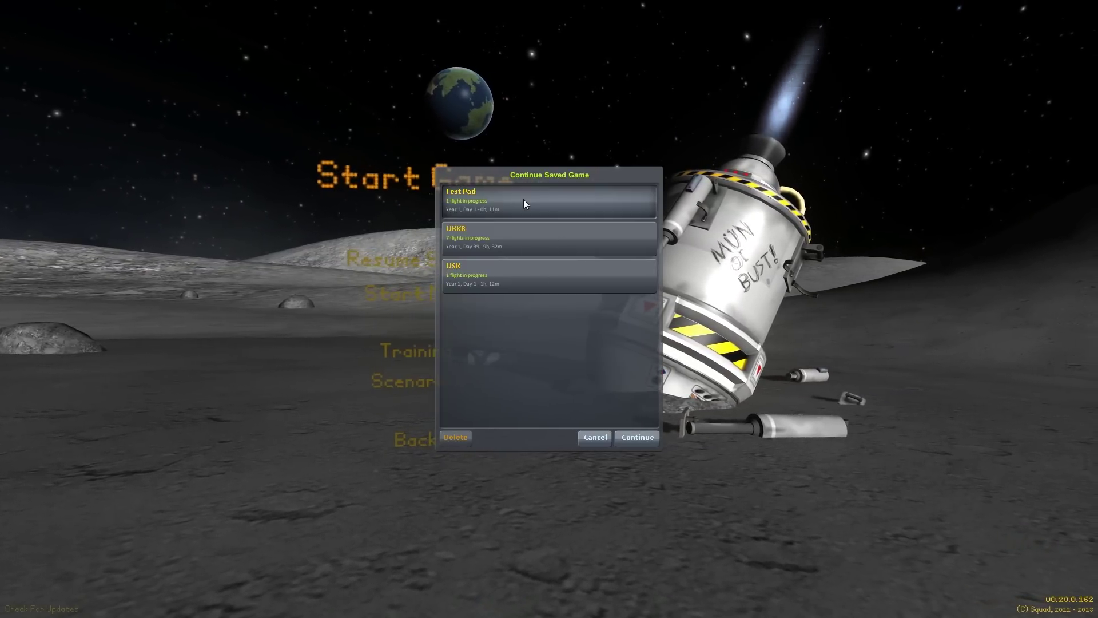
pyautogui.click(624, 435)
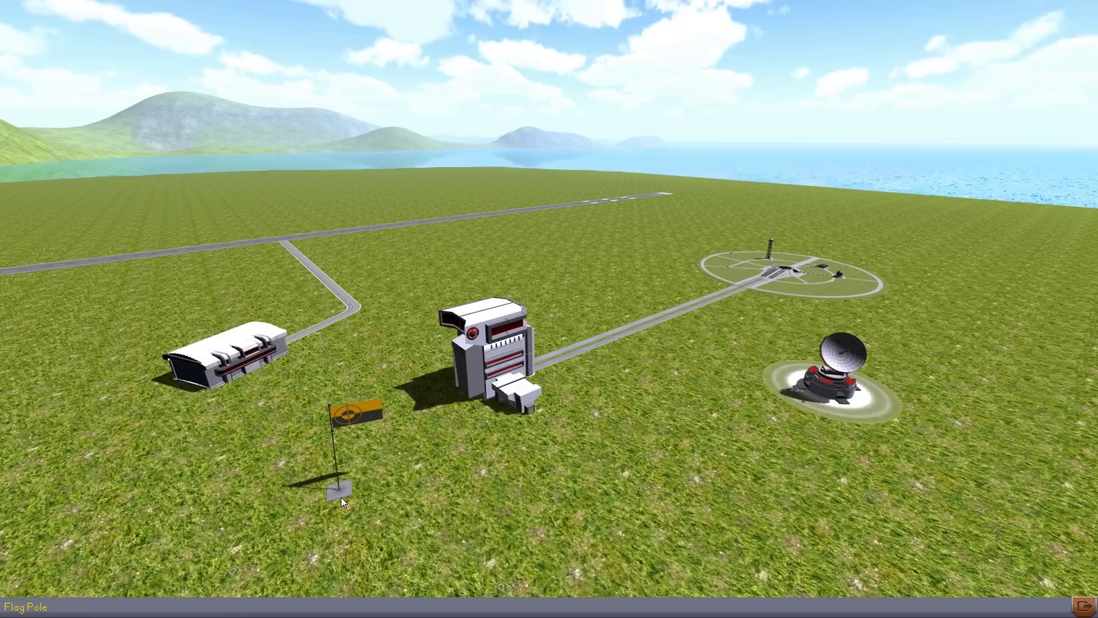
# Step: Pick TEST in the flag pole's Choose a Flag list and accept it
pyautogui.click(334, 412)
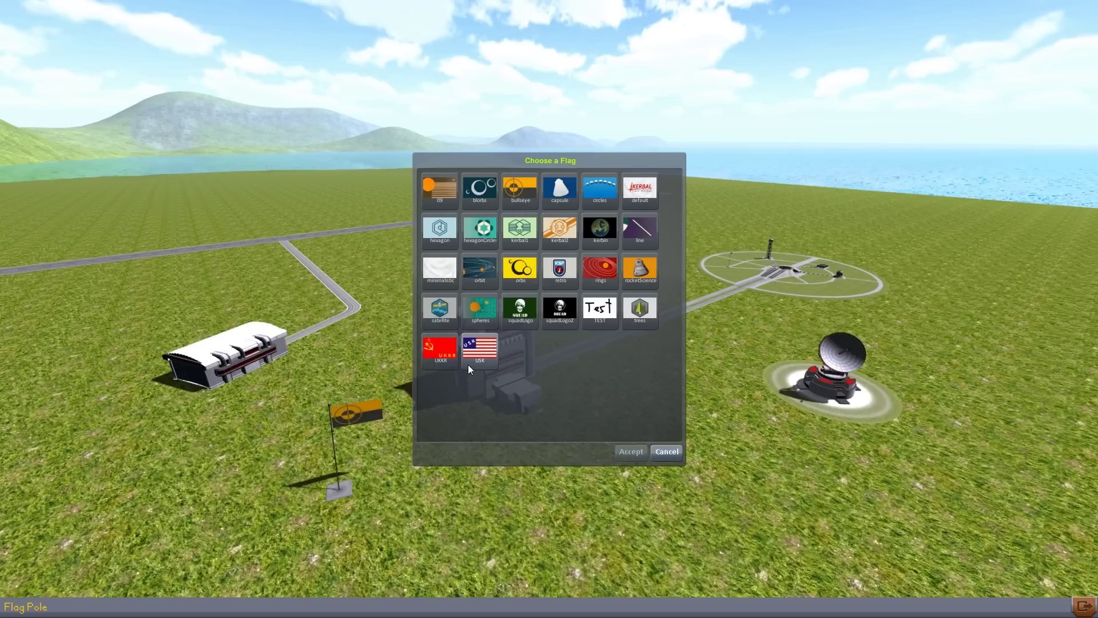
pyautogui.click(595, 326)
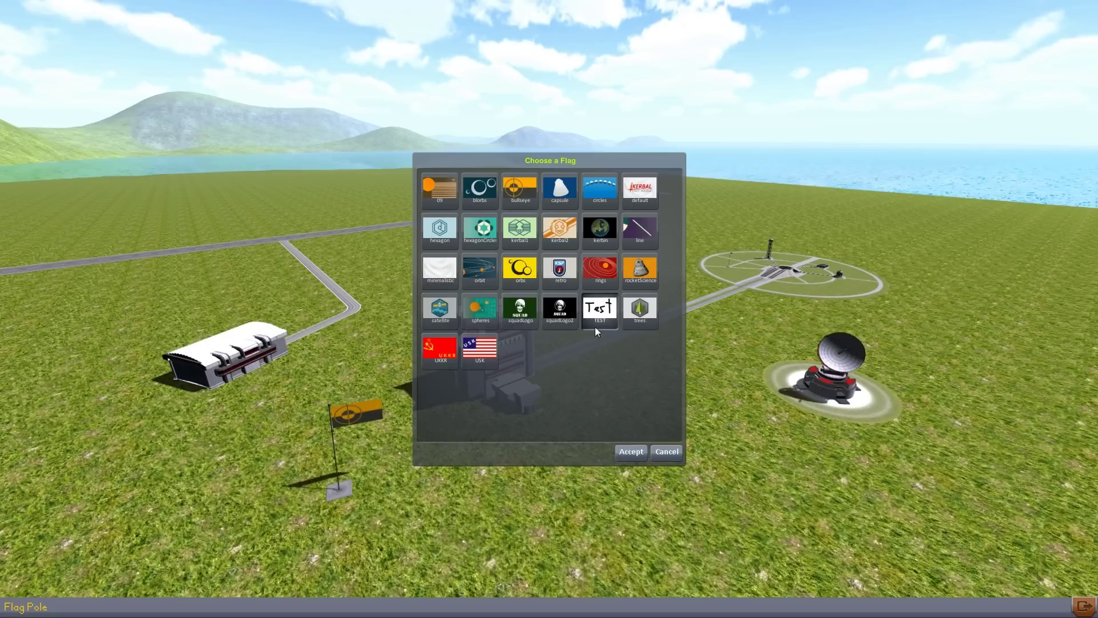
pyautogui.click(631, 451)
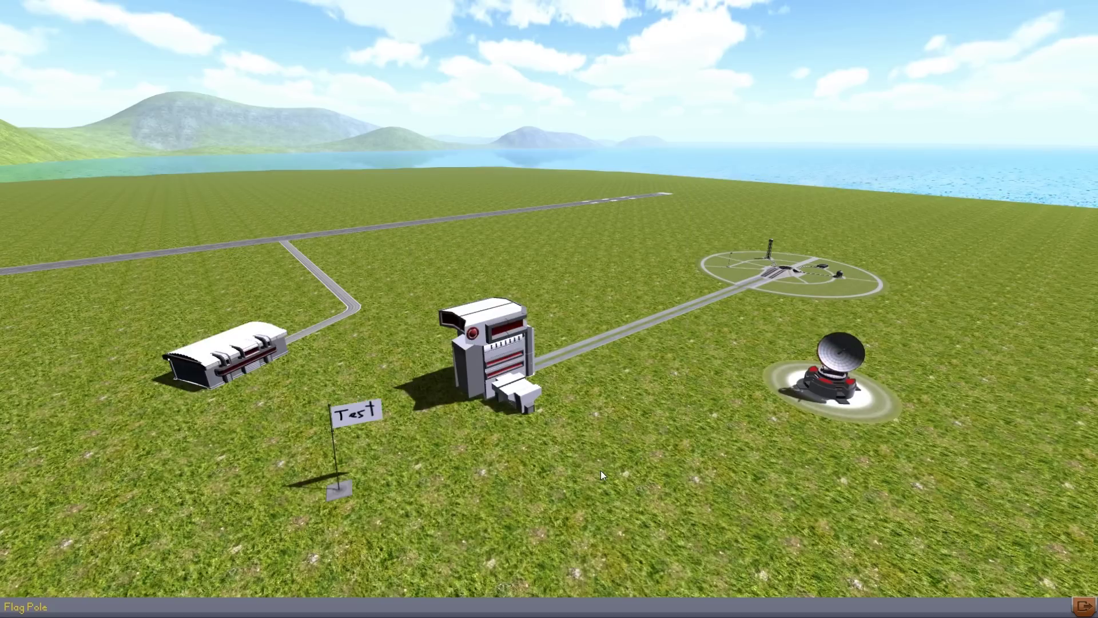